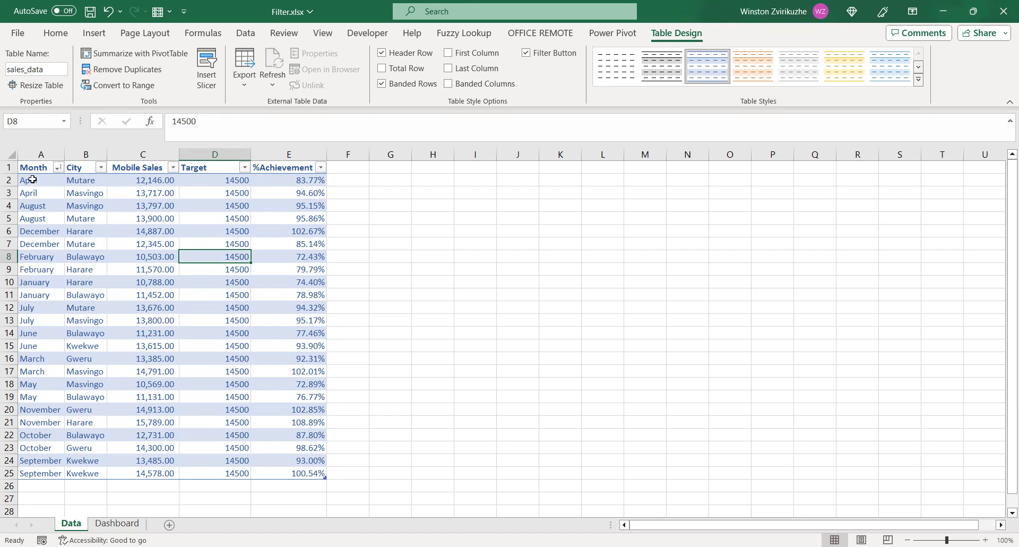
Choose September as the month in cell B2 of the Dashboard sheet
{"action": "left_click", "coordinate": [33, 179]}
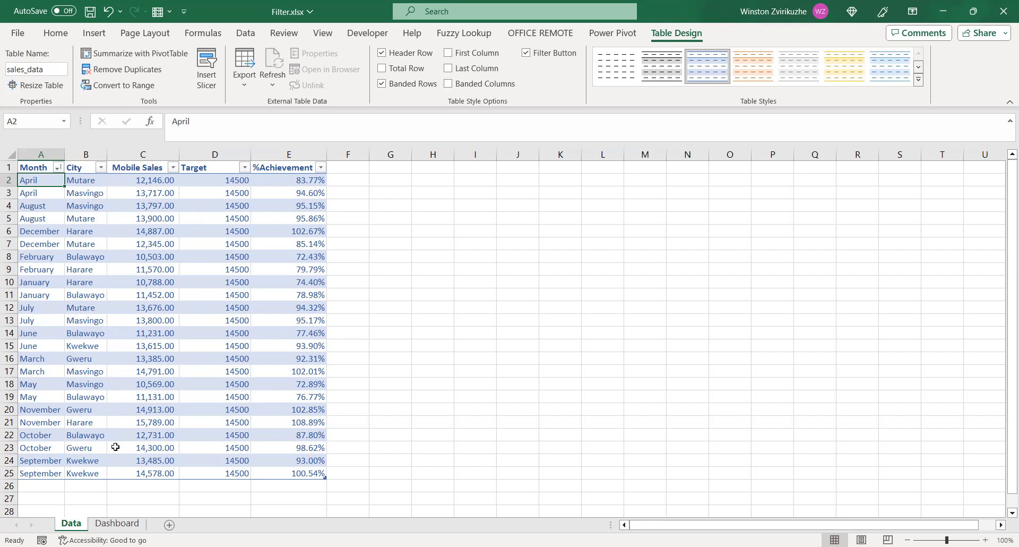
{"action": "left_click", "coordinate": [116, 524]}
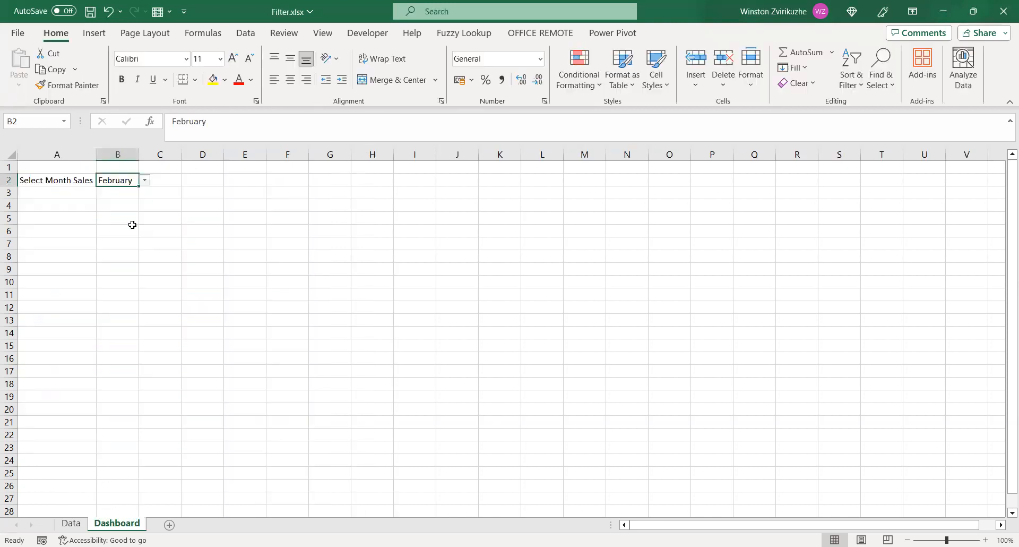
{"action": "left_click", "coordinate": [144, 180]}
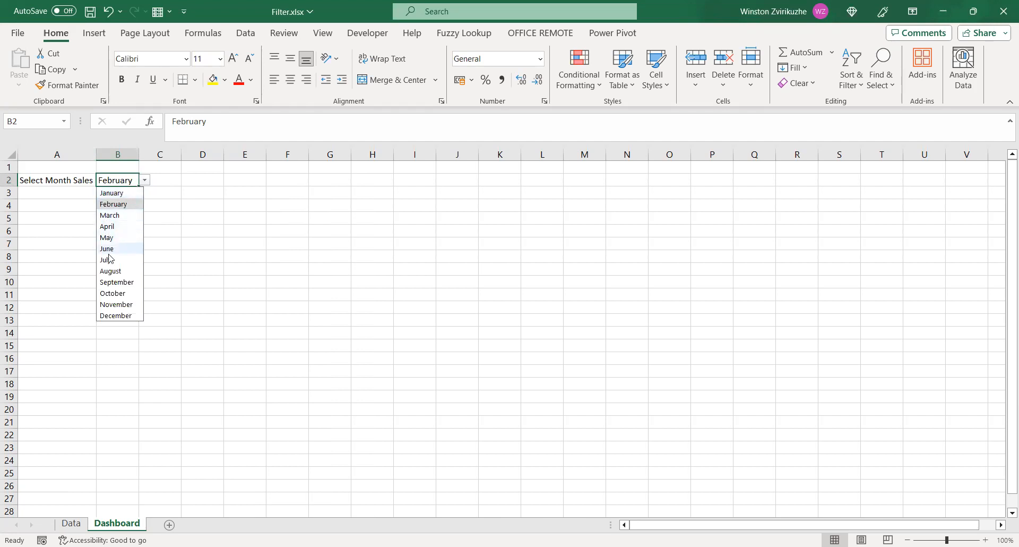
{"action": "left_click", "coordinate": [116, 284]}
Change the city of the last September record, cell B25 on the Data sheet, to Mutare
{"action": "left_click", "coordinate": [77, 529]}
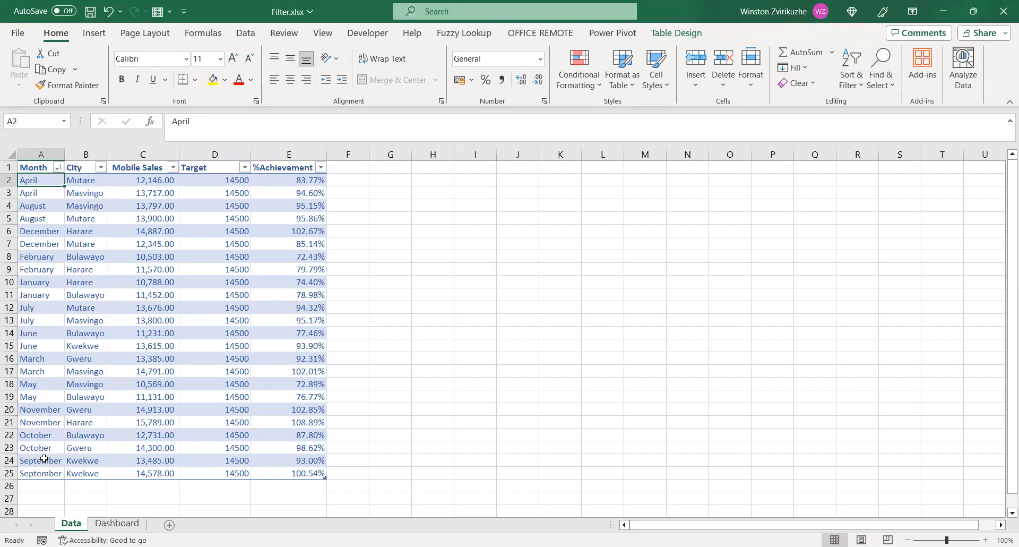
{"action": "left_click", "coordinate": [90, 475]}
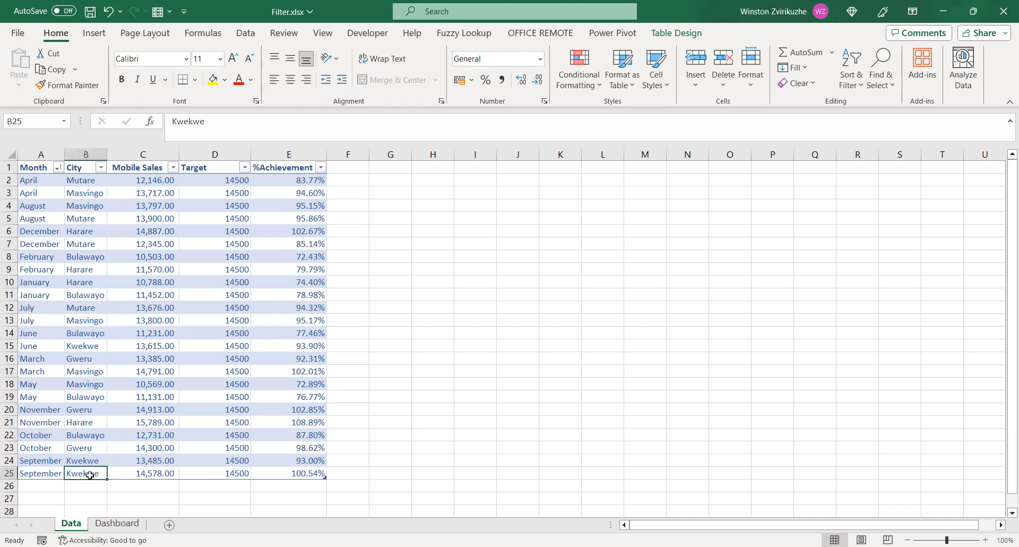
{"action": "type", "text": "Mutare"}
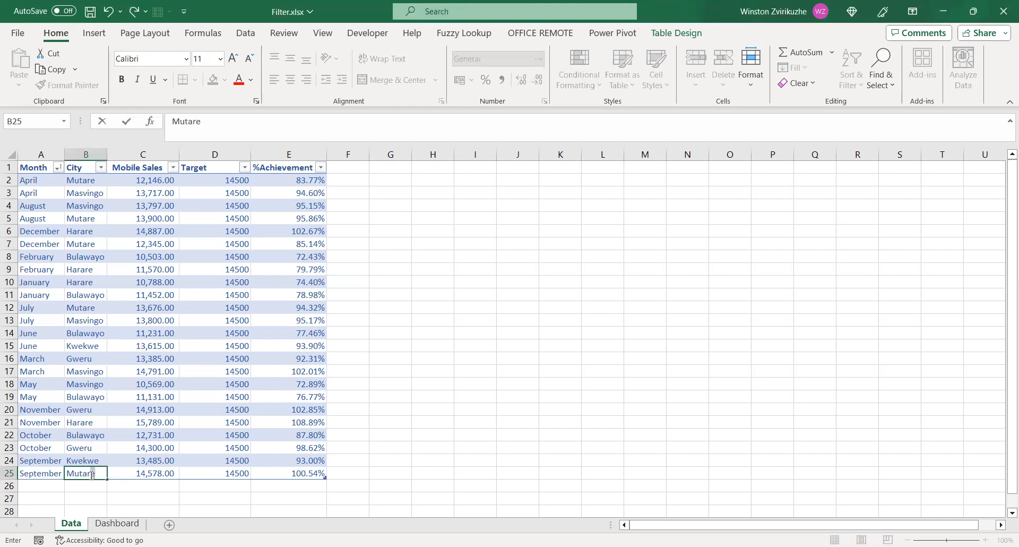
{"action": "key", "text": "Return"}
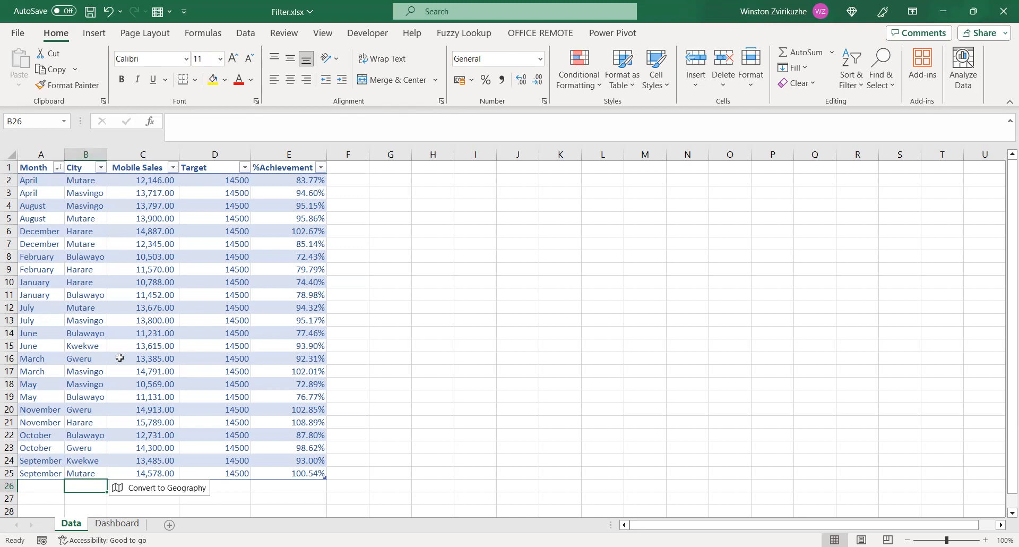
Check the table name and design settings of the sales table on the Data sheet
{"action": "left_click", "coordinate": [162, 328]}
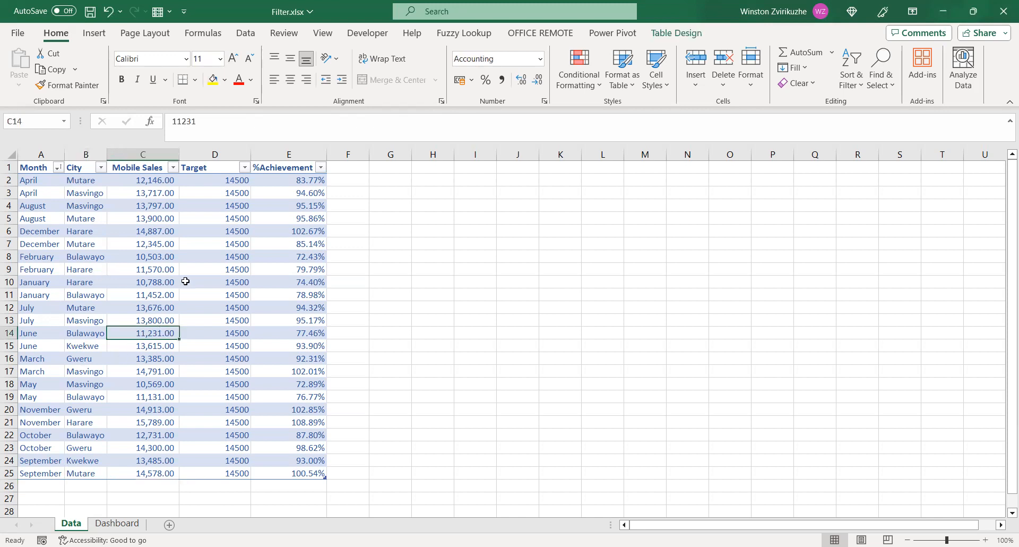
{"action": "left_click", "coordinate": [670, 34]}
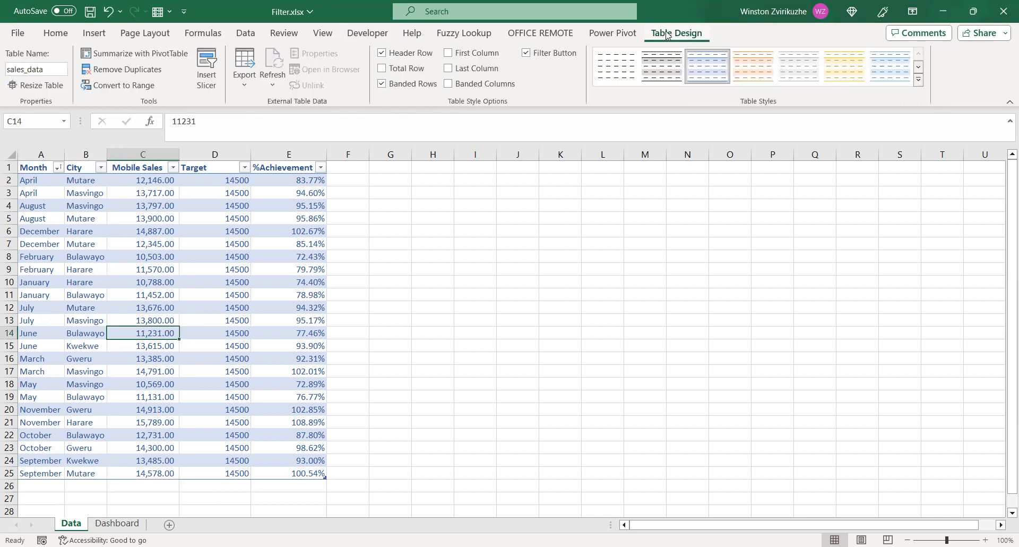
{"action": "left_click", "coordinate": [143, 222]}
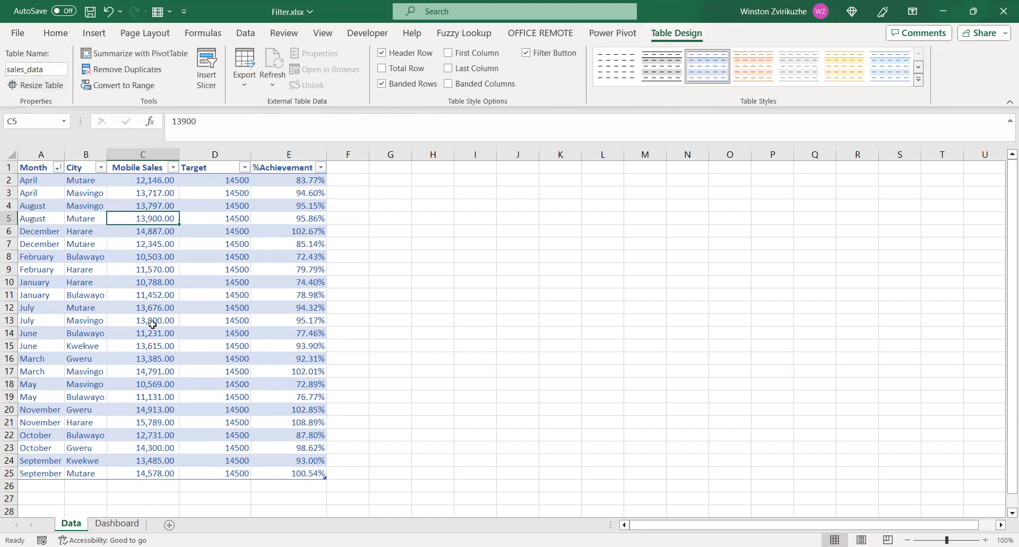
Widen column B on the Dashboard sheet and enter the label "Formula is" in cell A4
{"action": "left_click", "coordinate": [126, 525]}
{"action": "left_click_drag", "start_coordinate": [139, 152], "coordinate": [203, 150]}
{"action": "left_click", "coordinate": [127, 206]}
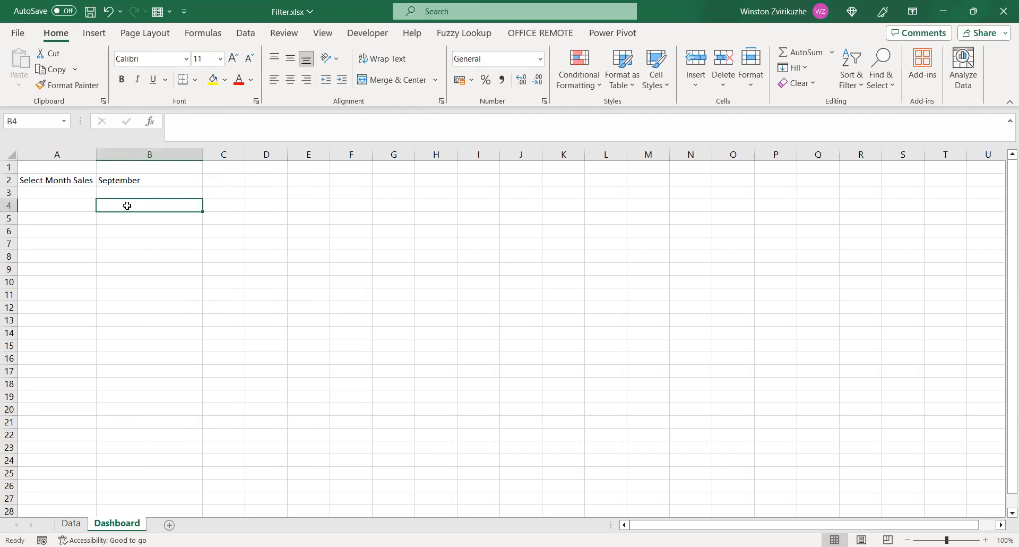
{"action": "key", "text": "Left"}
{"action": "type", "text": "Formaula"}
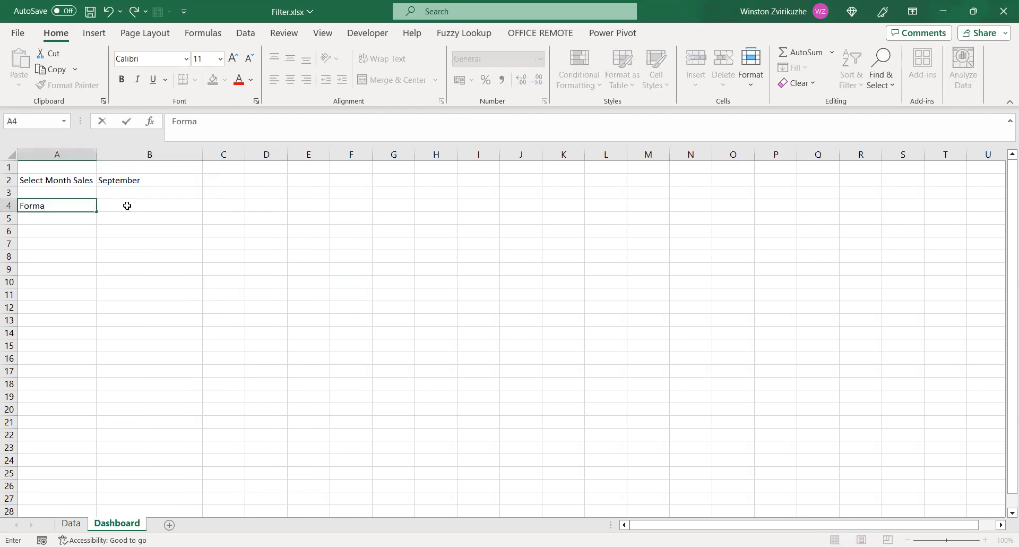
{"action": "key", "text": "BackSpace"}
{"action": "key", "text": "BackSpace"}
{"action": "type", "text": "ula is"}
Begin a FILTER formula in Dashboard cell B4, using the whole sales_data table, Data sheet A2:E25, as the array
{"action": "left_click", "coordinate": [127, 206]}
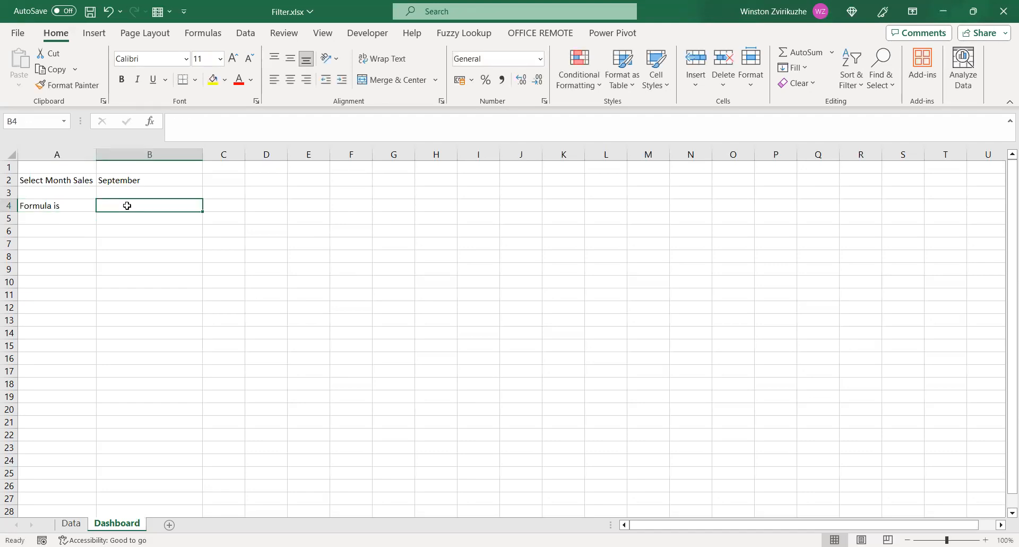
{"action": "type", "text": "=F"}
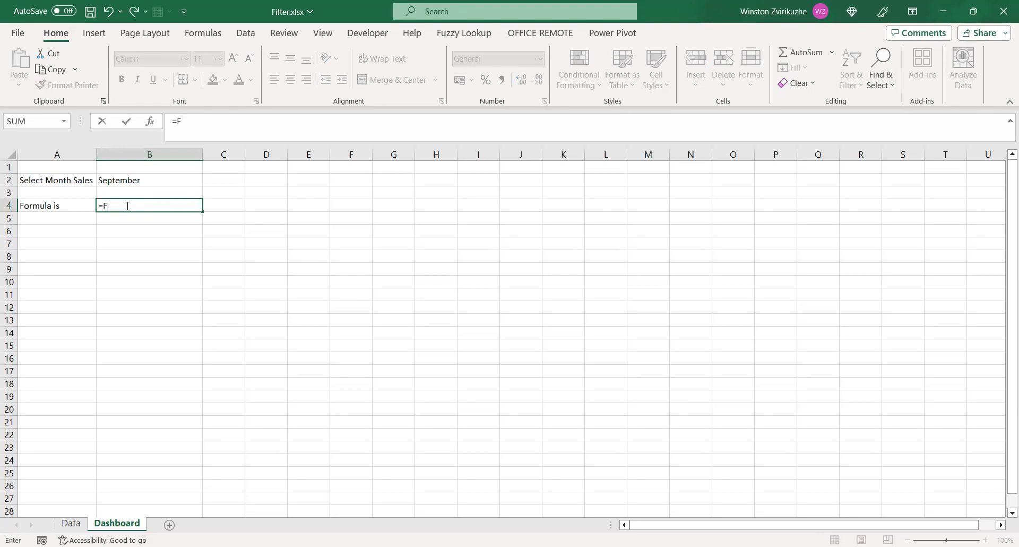
{"action": "type", "text": "ILTER"}
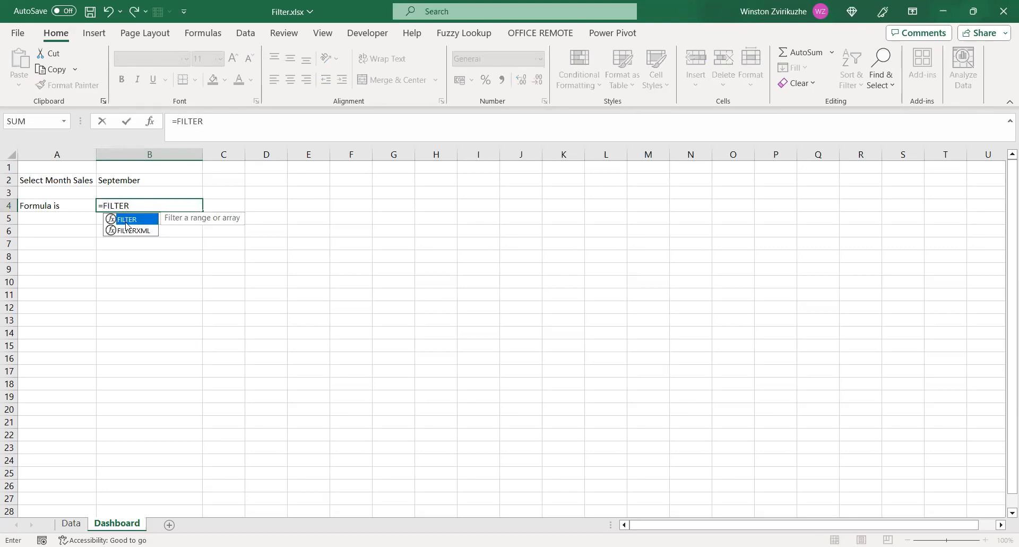
{"action": "double_click", "coordinate": [127, 220]}
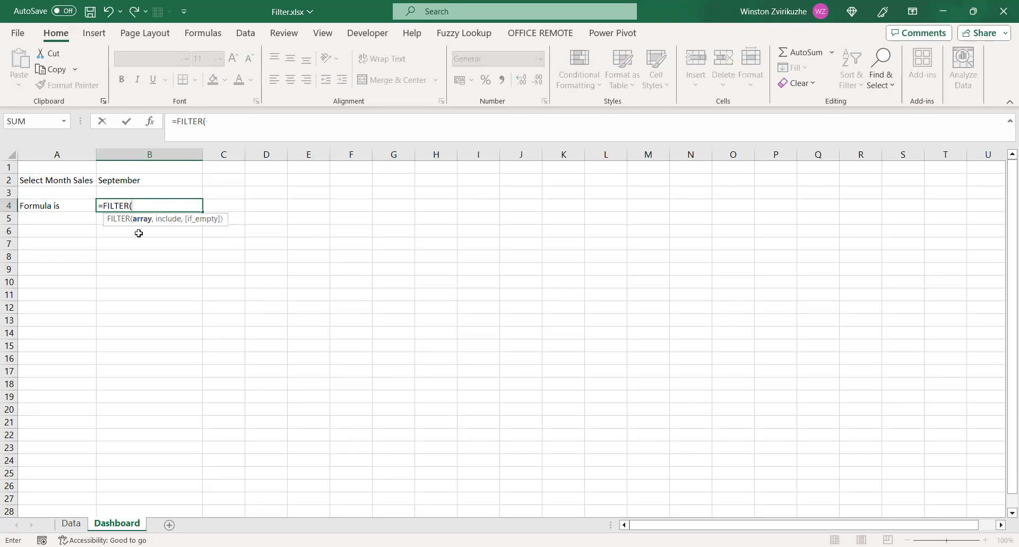
{"action": "left_click", "coordinate": [71, 523]}
{"action": "left_click", "coordinate": [33, 181]}
{"action": "key", "text": "shift+Right"}
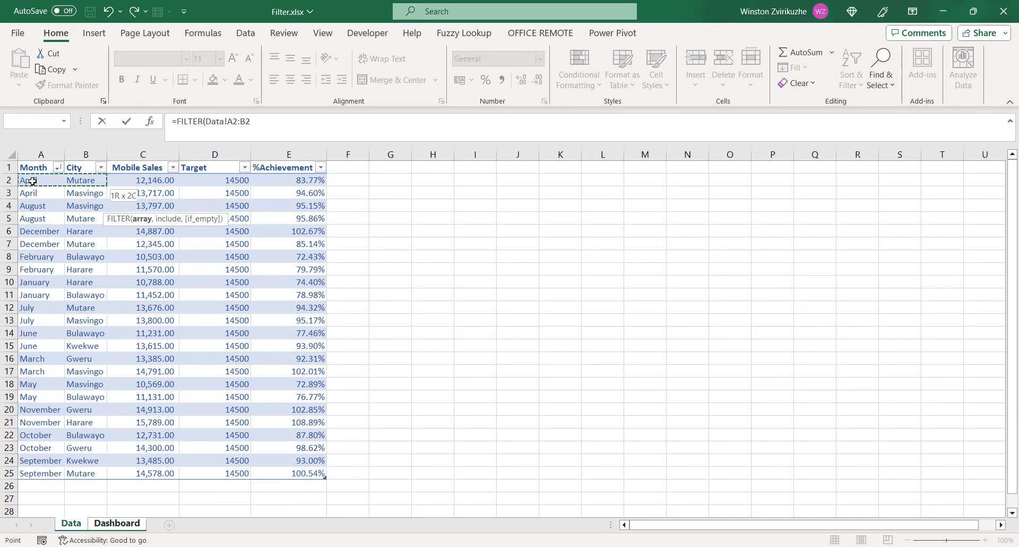
{"action": "key", "text": "shift+Right"}
{"action": "key", "text": "shift+Right"}
{"action": "key", "text": "shift+Right"}
{"action": "key", "text": "shift+Down"}
{"action": "key", "text": "shift+Down"}
{"action": "key", "text": "shift+Down"}
{"action": "key", "text": "shift+Down"}
{"action": "key", "text": "shift+Down"}
{"action": "key", "text": "shift+Down"}
{"action": "key", "text": "shift+Down"}
{"action": "key", "text": "shift+Down"}
{"action": "key", "text": "shift+Down"}
{"action": "key", "text": "shift+Down"}
{"action": "key", "text": "shift+Down"}
{"action": "key", "text": "shift+Down"}
{"action": "key", "text": "shift+Down"}
{"action": "key", "text": "shift+Down"}
{"action": "key", "text": "shift+Down"}
{"action": "key", "text": "shift+Down"}
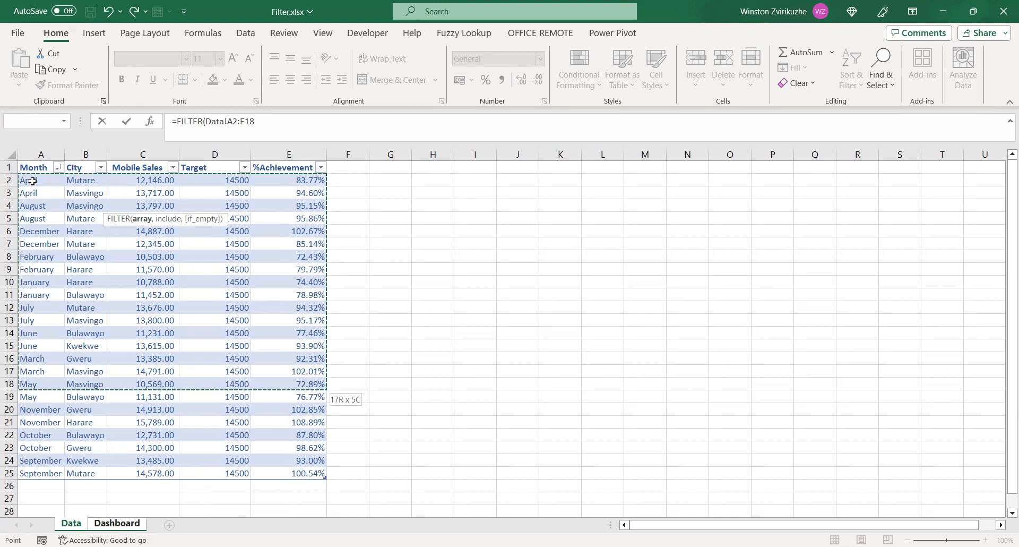
{"action": "key", "text": "ctrl+shift+Down"}
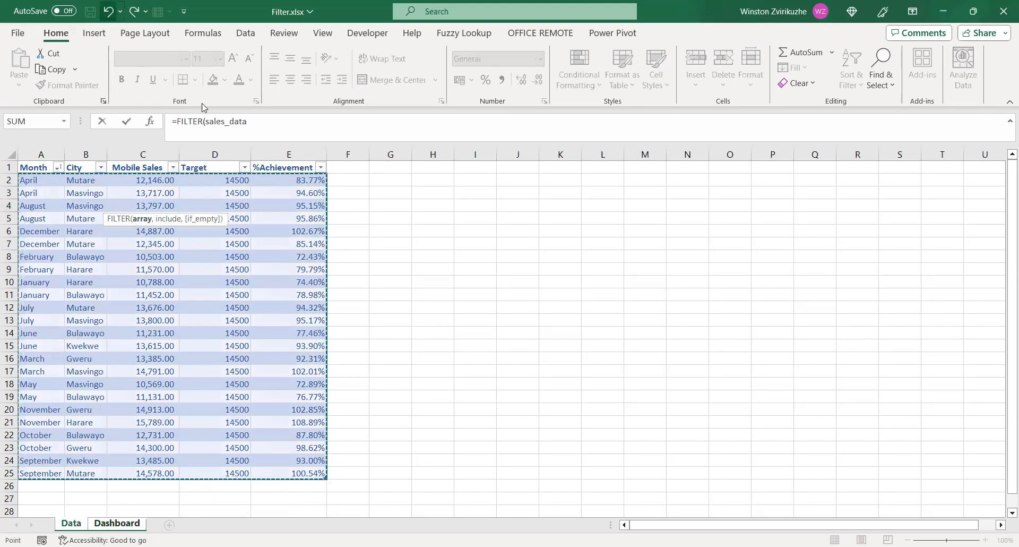
{"action": "left_click", "coordinate": [253, 120]}
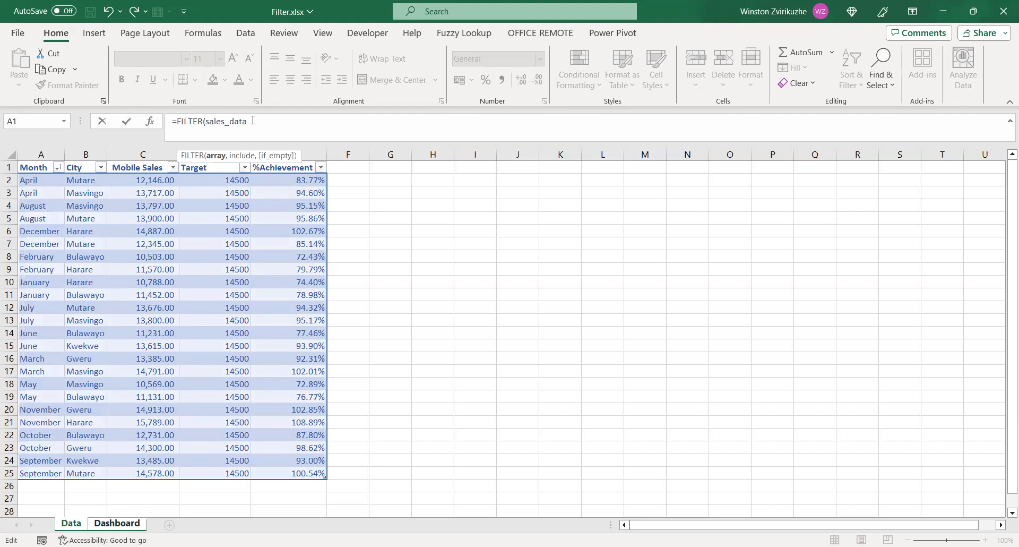
Add the table's entire Month column, sales_data[Month], to the formula's include argument
{"action": "type", "text": ","}
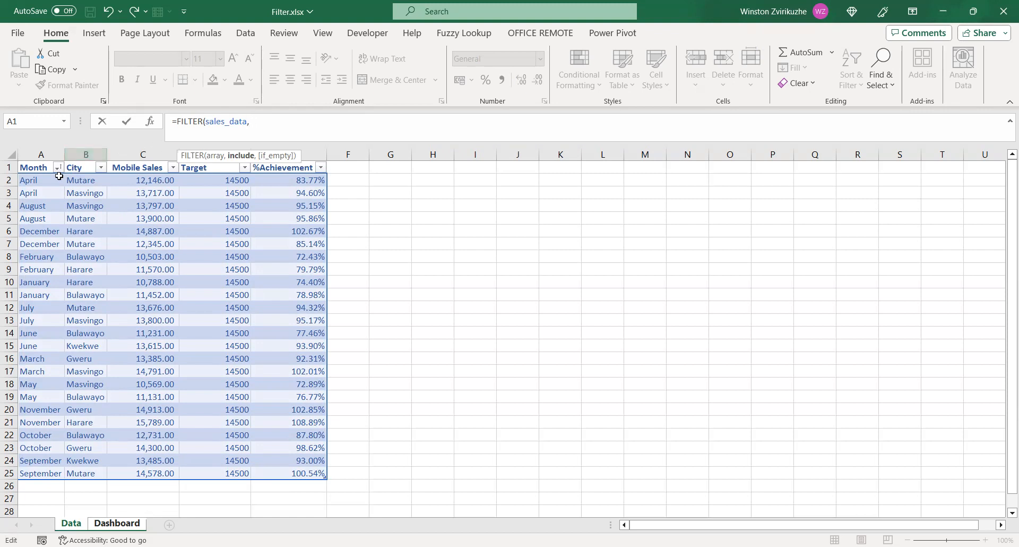
{"action": "left_click", "coordinate": [39, 181]}
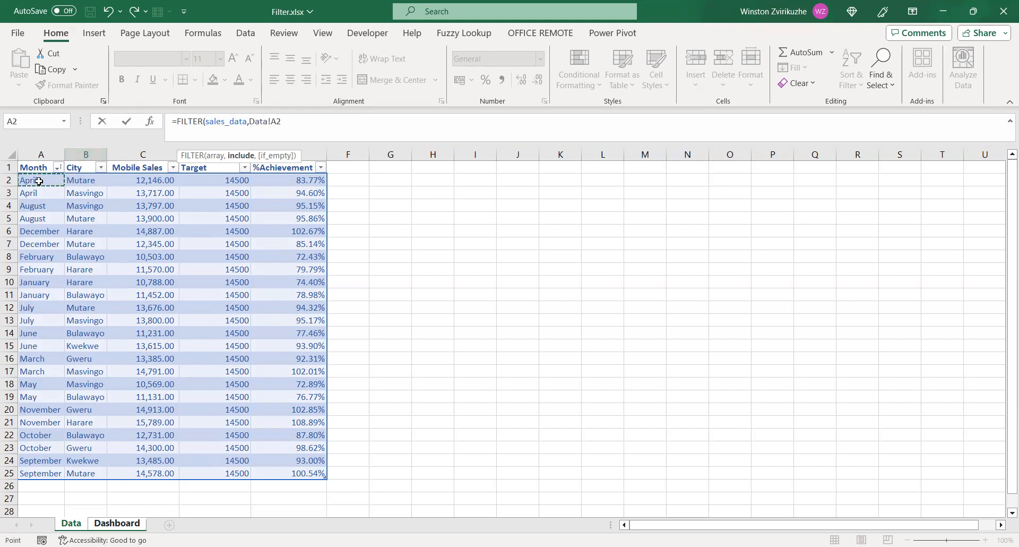
{"action": "key", "text": "shift+Down"}
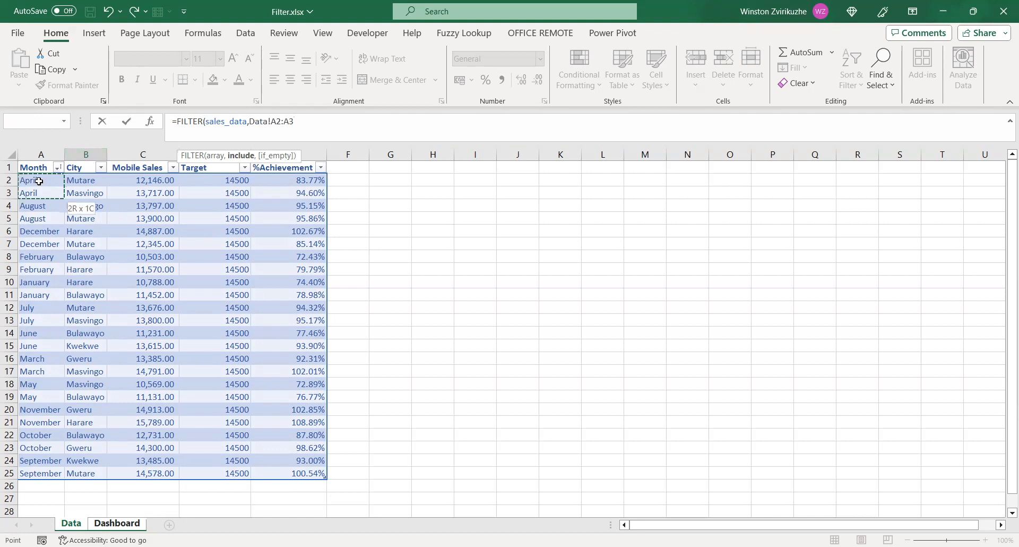
{"action": "key", "text": "shift+Down"}
{"action": "key", "text": "shift+Down"}
{"action": "key", "text": "shift+Down"}
{"action": "key", "text": "shift+Down"}
{"action": "key", "text": "shift+Down"}
{"action": "key", "text": "shift+Down"}
{"action": "key", "text": "shift+Down"}
{"action": "key", "text": "shift+Down"}
{"action": "key", "text": "shift+Down"}
{"action": "key", "text": "shift+Down"}
{"action": "key", "text": "shift+Down"}
{"action": "key", "text": "shift+Down"}
{"action": "key", "text": "shift+Down"}
{"action": "key", "text": "shift+Down"}
{"action": "key", "text": "shift+Down"}
{"action": "key", "text": "shift+Down"}
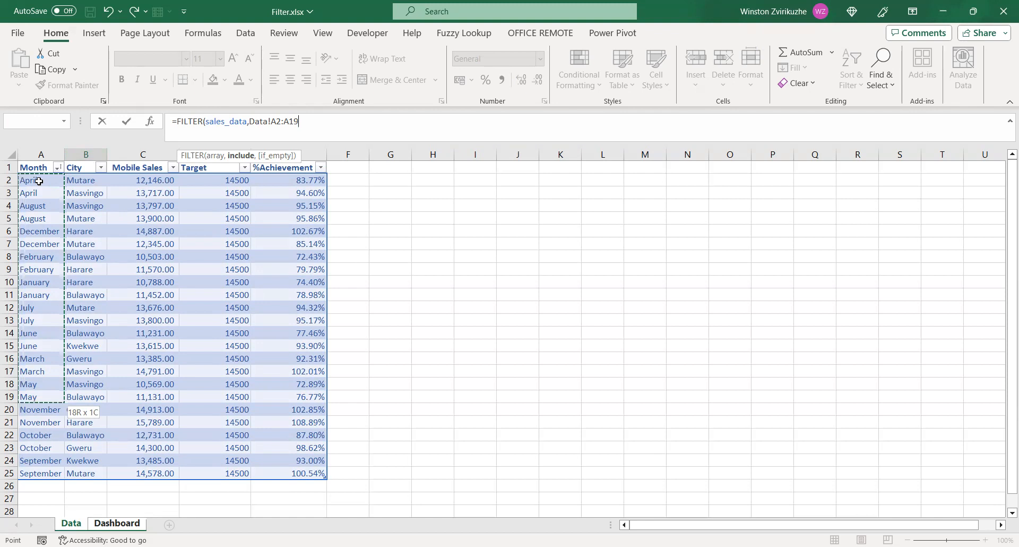
{"action": "key", "text": "ctrl+shift+Down"}
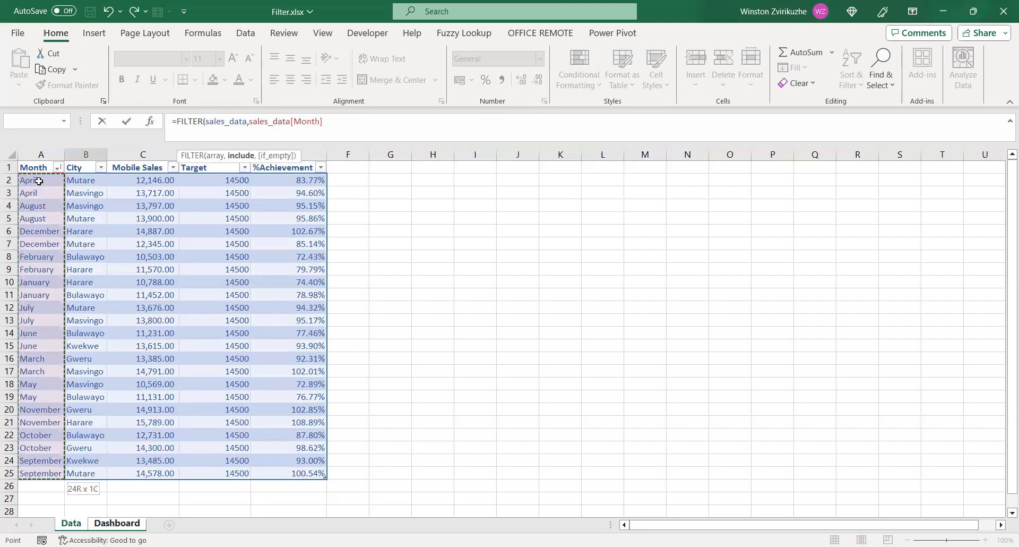
Set the Month column equal to Dashboard cell B2 as the filter condition, complete the FILTER formula and reselect cell B4
{"action": "type", "text": "="}
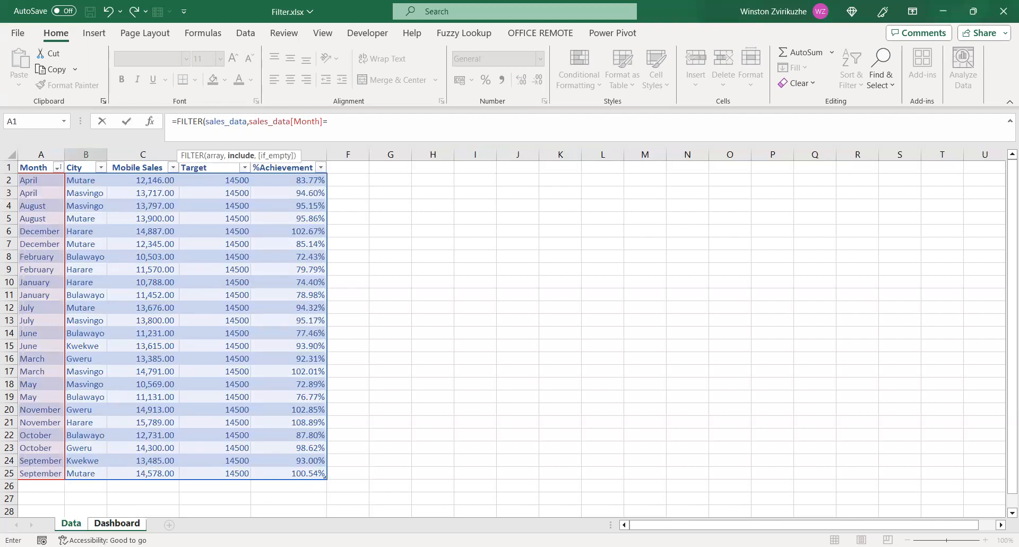
{"action": "left_click", "coordinate": [126, 526]}
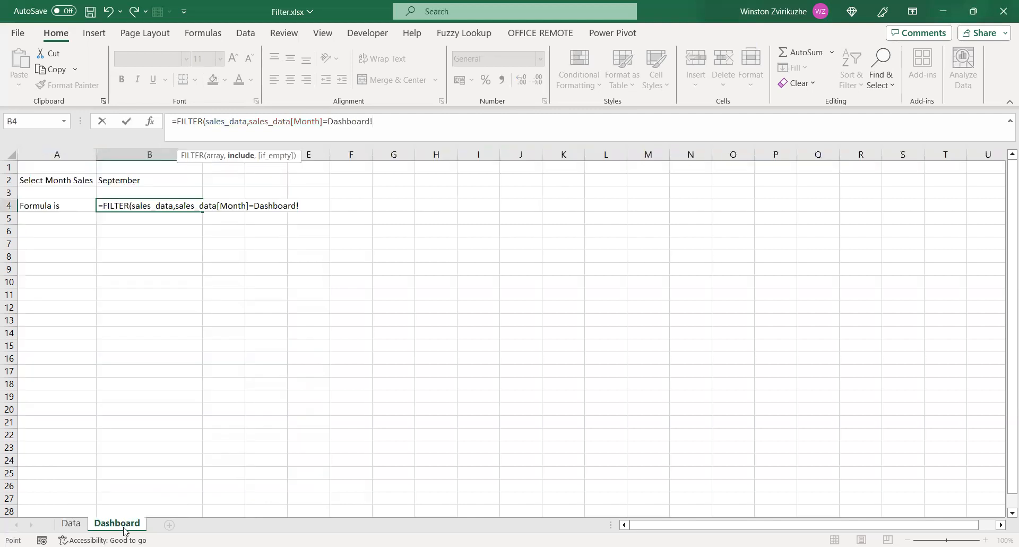
{"action": "left_click", "coordinate": [120, 182]}
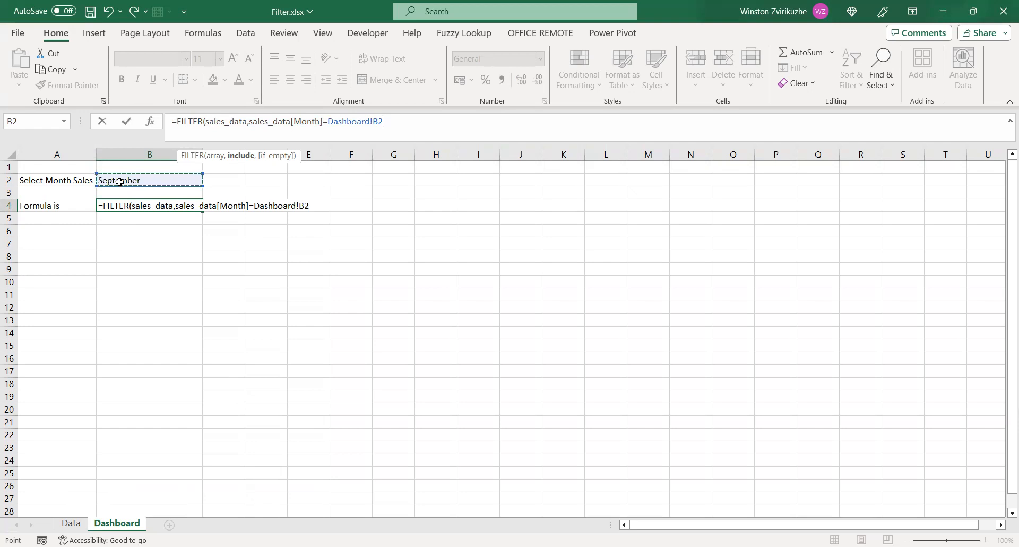
{"action": "type", "text": ")"}
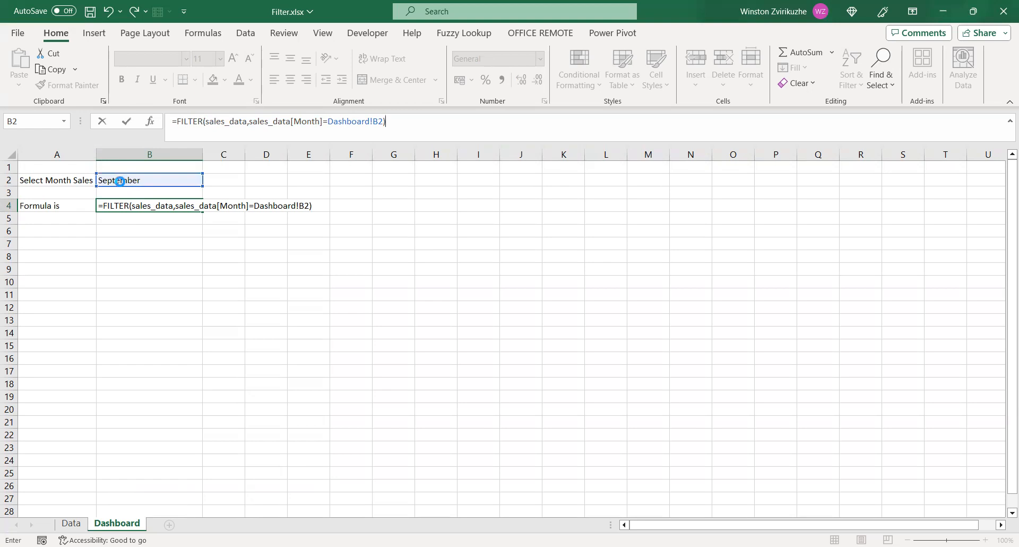
{"action": "key", "text": "Return"}
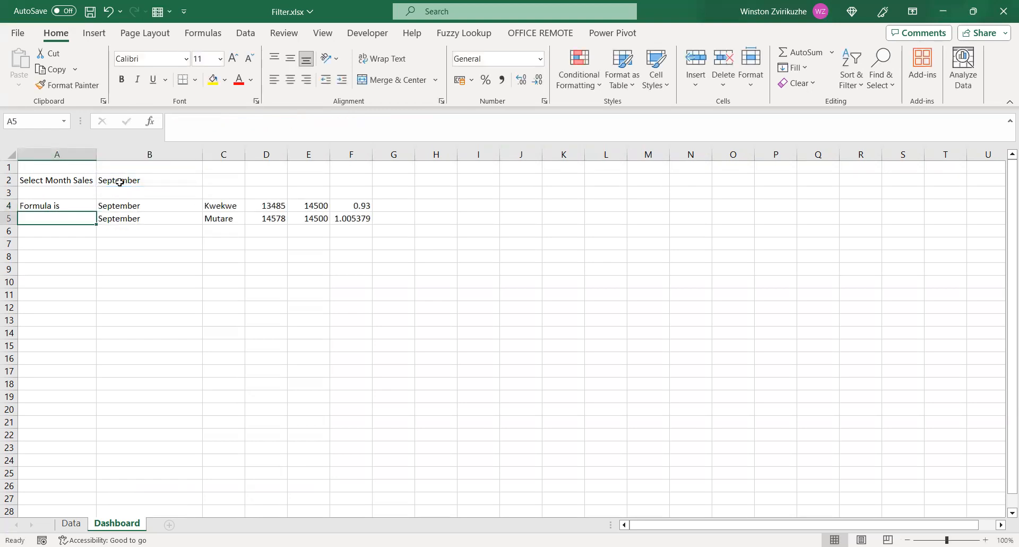
{"action": "left_click", "coordinate": [129, 208]}
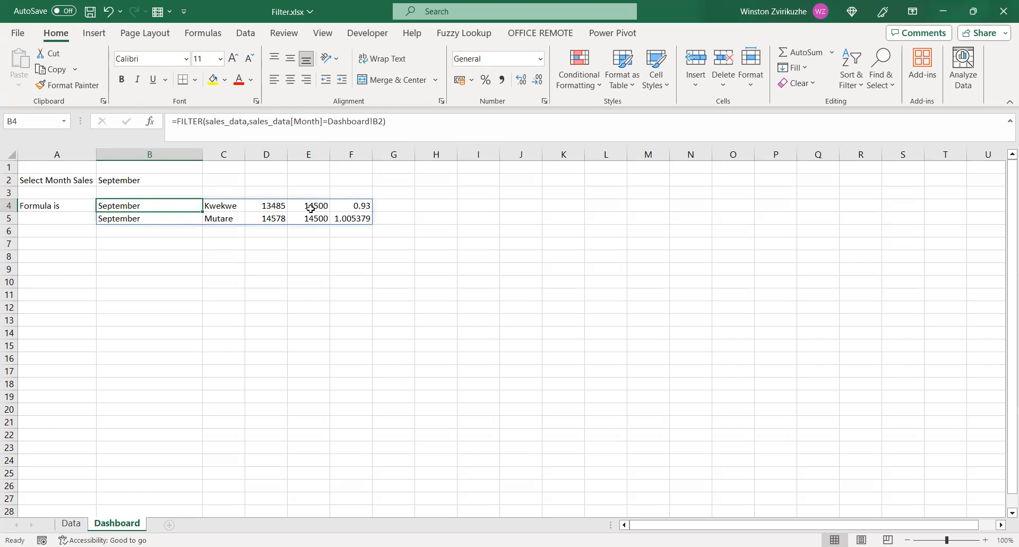
Copy the Month, City and Mobile Sales headers from cells A1:C1 of the Data sheet
{"action": "left_click", "coordinate": [74, 524]}
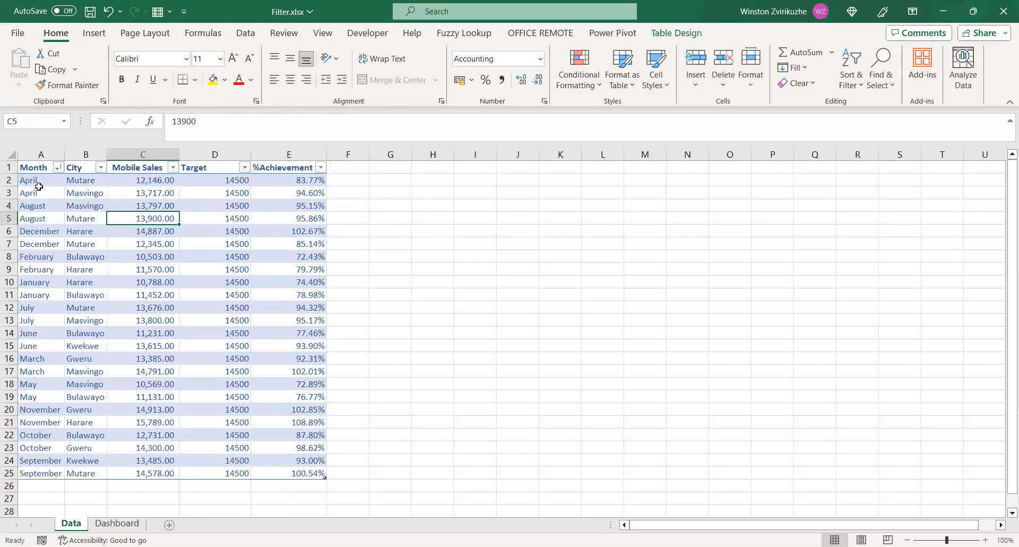
{"action": "left_click", "coordinate": [25, 167]}
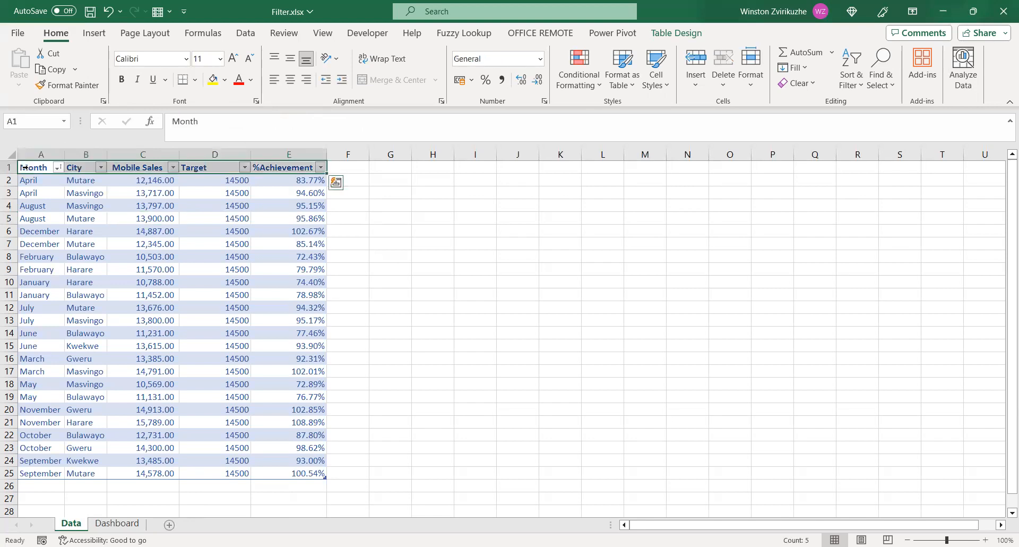
{"action": "left_click", "coordinate": [48, 206]}
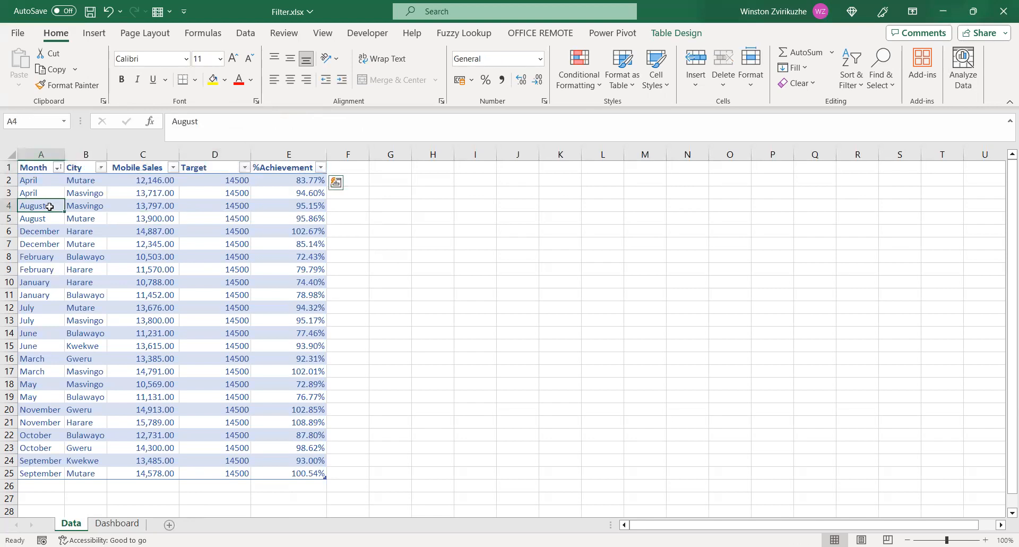
{"action": "left_click", "coordinate": [34, 169]}
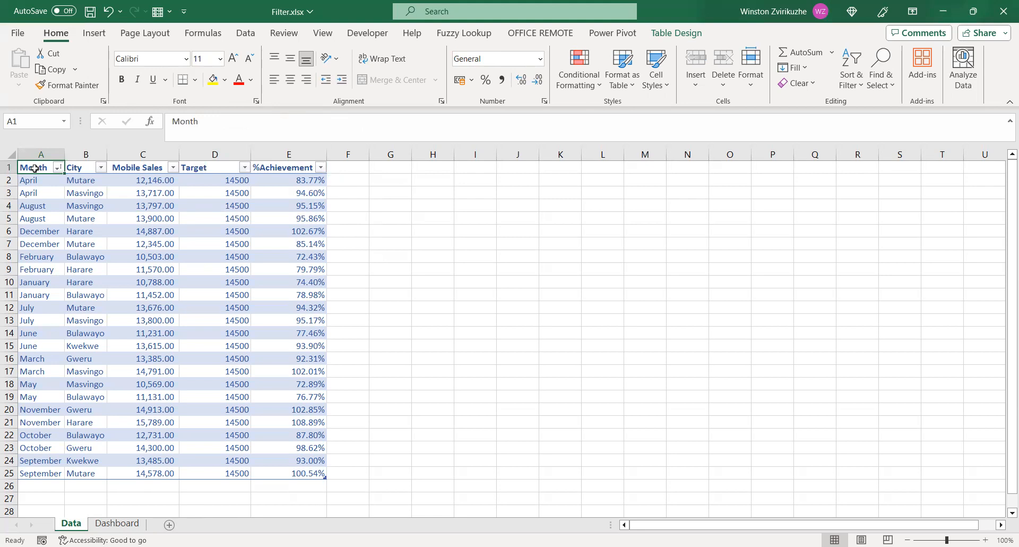
{"action": "key", "text": "shift+Right"}
{"action": "key", "text": "shift+Right"}
{"action": "key", "text": "ctrl+c"}
Paste the copied headers into Dashboard starting at cell B3 and widen column D to fit the Mobile Sales header
{"action": "left_click", "coordinate": [113, 525]}
{"action": "left_click", "coordinate": [121, 191]}
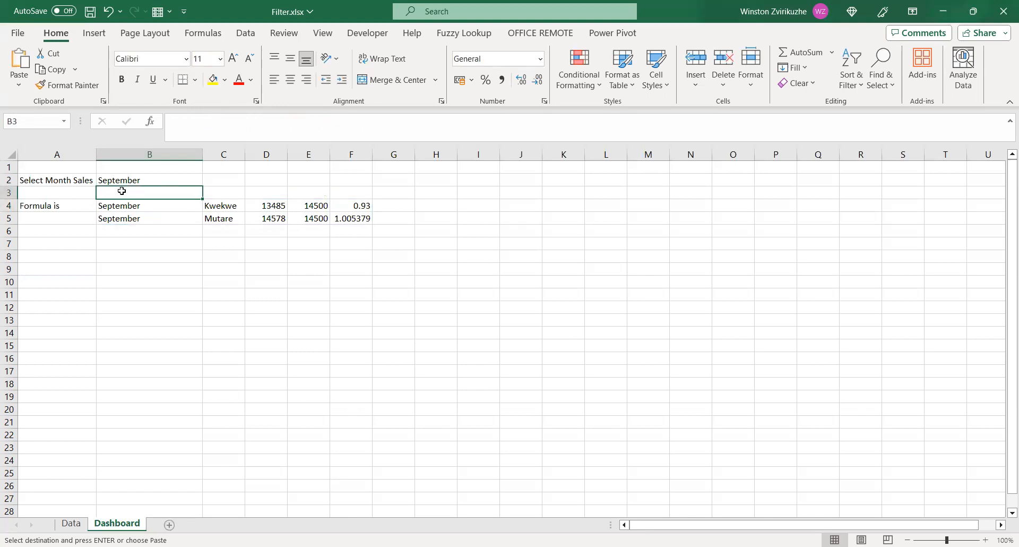
{"action": "key", "text": "ctrl+v"}
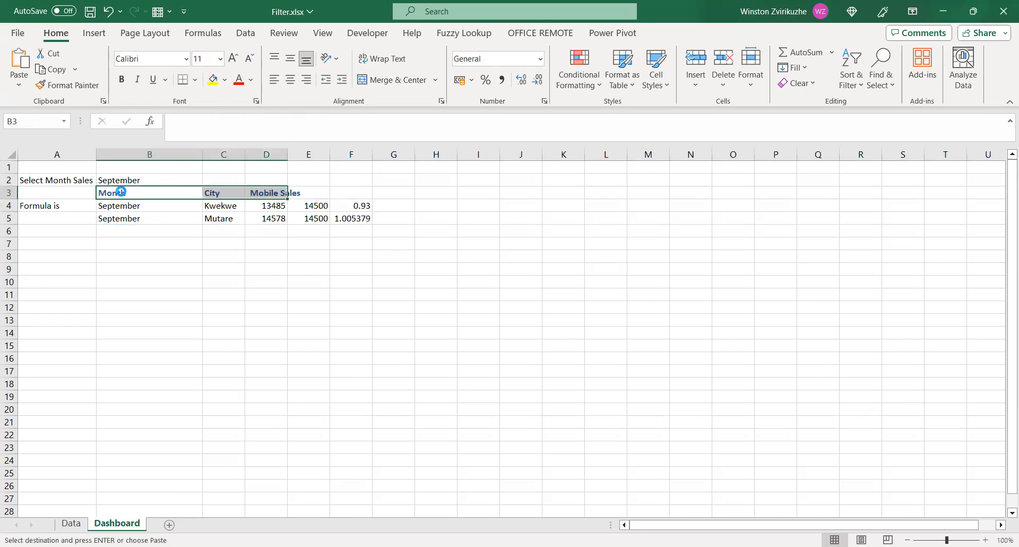
{"action": "left_click_drag", "start_coordinate": [287, 153], "coordinate": [329, 152]}
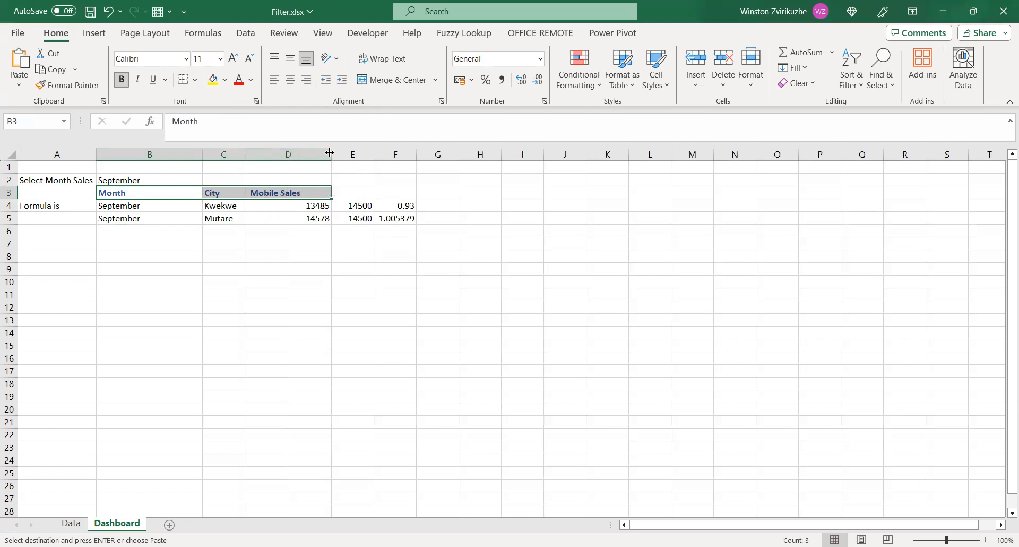
Test the month dropdown in cell B2 by choosing January, February, May, June and October in turn
{"action": "left_click", "coordinate": [140, 179]}
{"action": "left_click", "coordinate": [208, 180]}
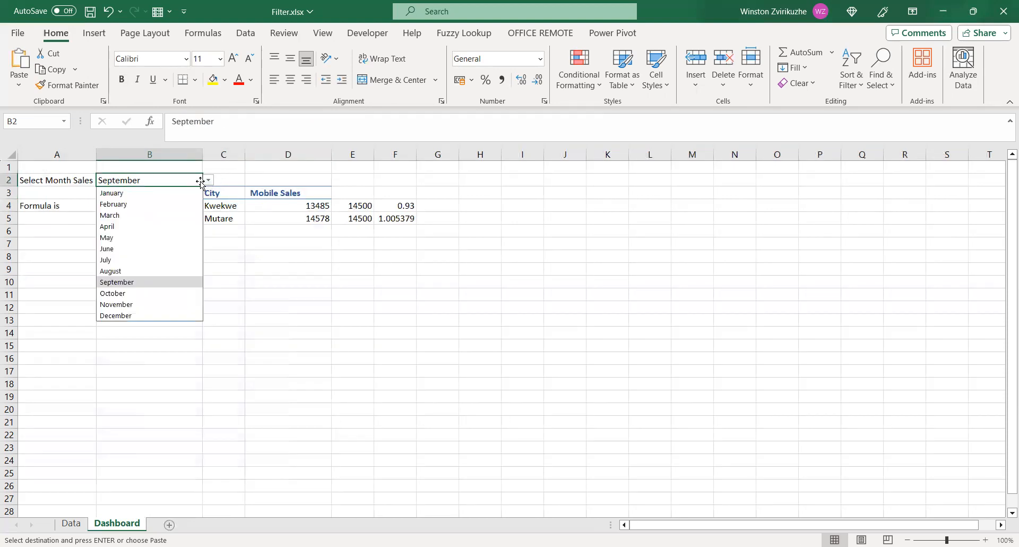
{"action": "left_click", "coordinate": [164, 194]}
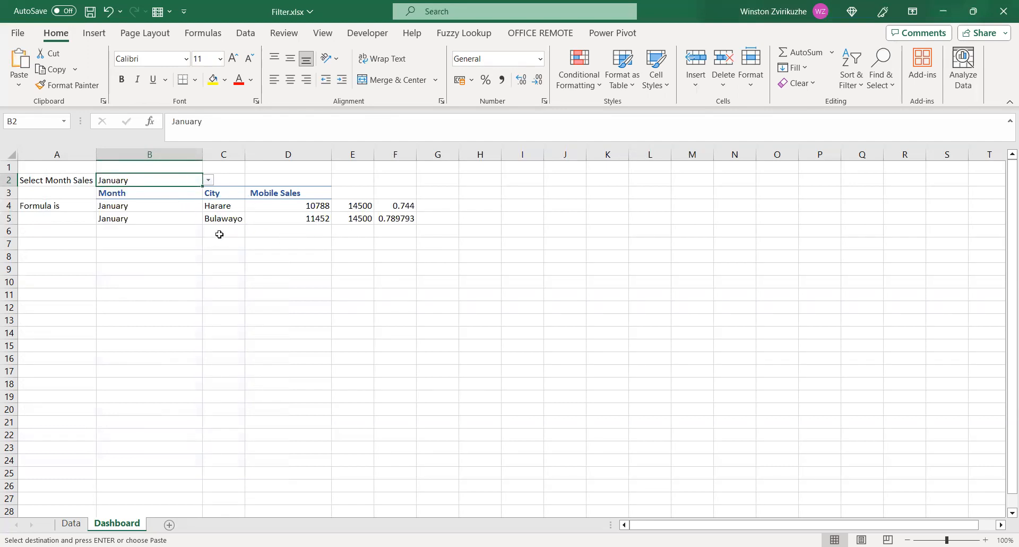
{"action": "left_click", "coordinate": [208, 183]}
{"action": "left_click", "coordinate": [163, 205]}
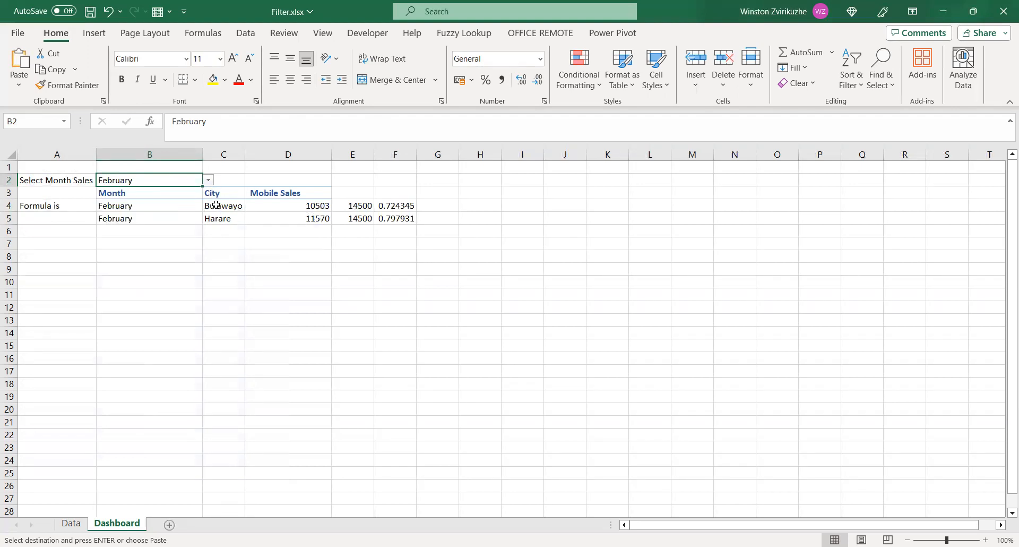
{"action": "left_click", "coordinate": [208, 179]}
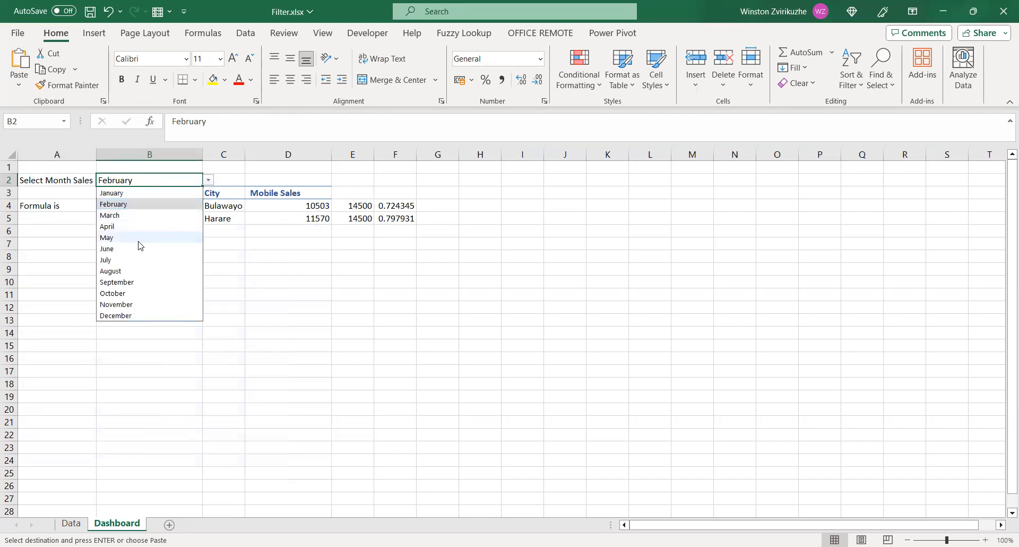
{"action": "left_click", "coordinate": [137, 240]}
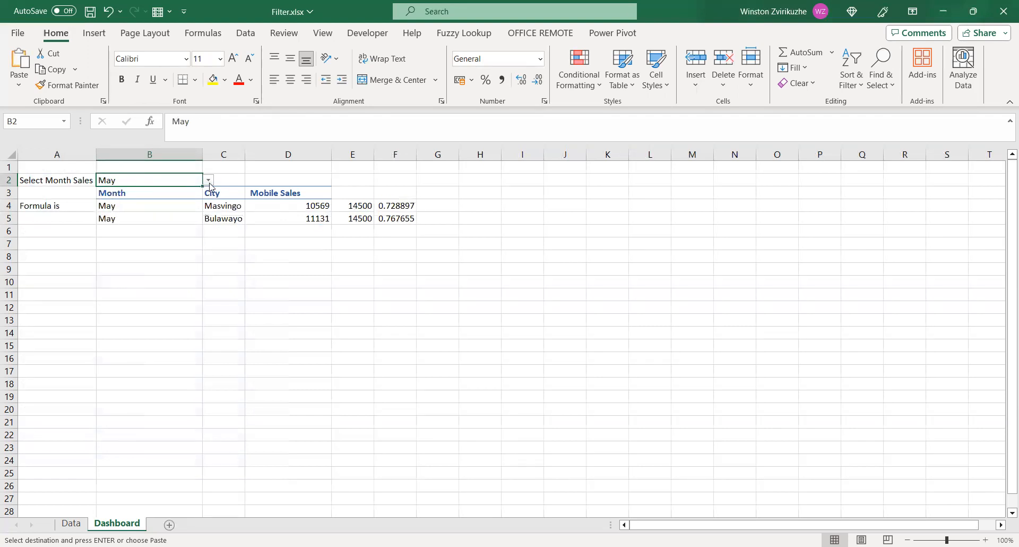
{"action": "left_click", "coordinate": [209, 183]}
{"action": "left_click", "coordinate": [162, 249]}
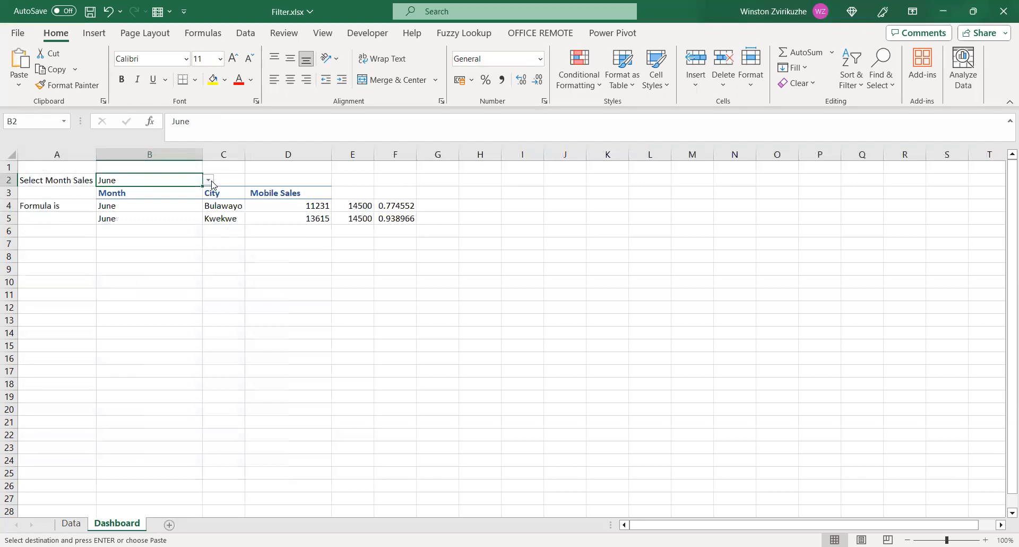
{"action": "left_click", "coordinate": [209, 180]}
{"action": "left_click", "coordinate": [132, 293]}
{"action": "left_click", "coordinate": [180, 284]}
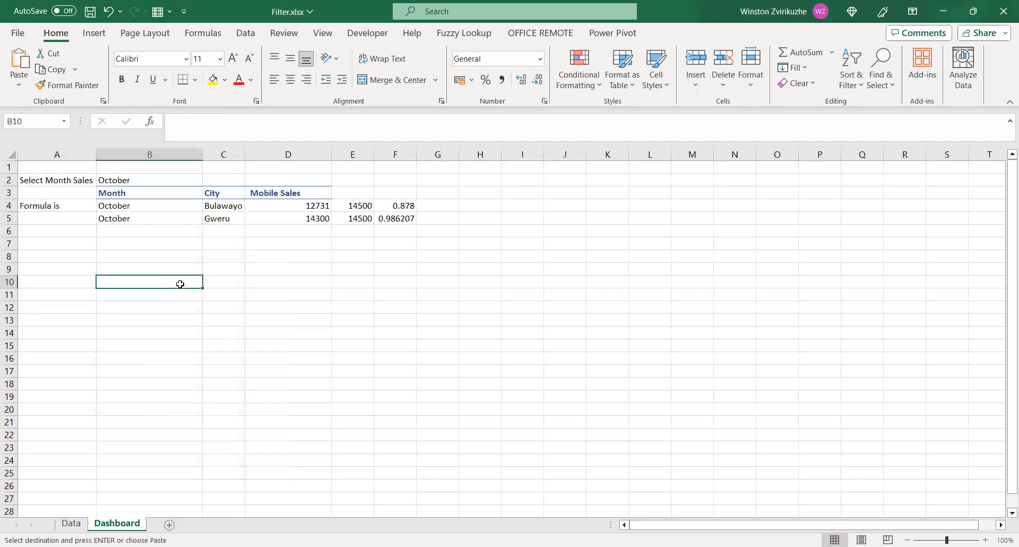
Wrap the FILTER formula in Dashboard cell B4 in a CHOOSECOLS function, using the FILTER result as its array
{"action": "left_click", "coordinate": [127, 206]}
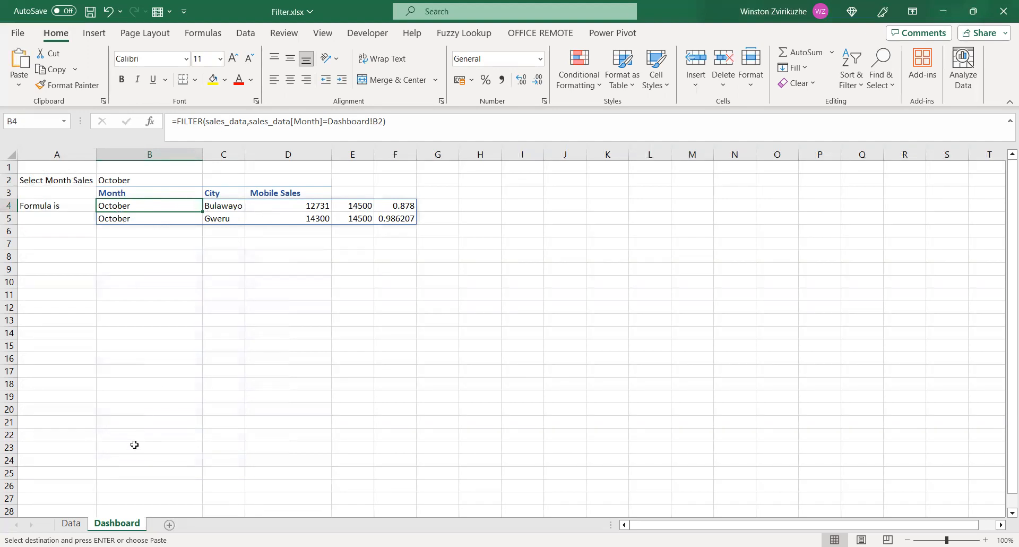
{"action": "left_click", "coordinate": [80, 524]}
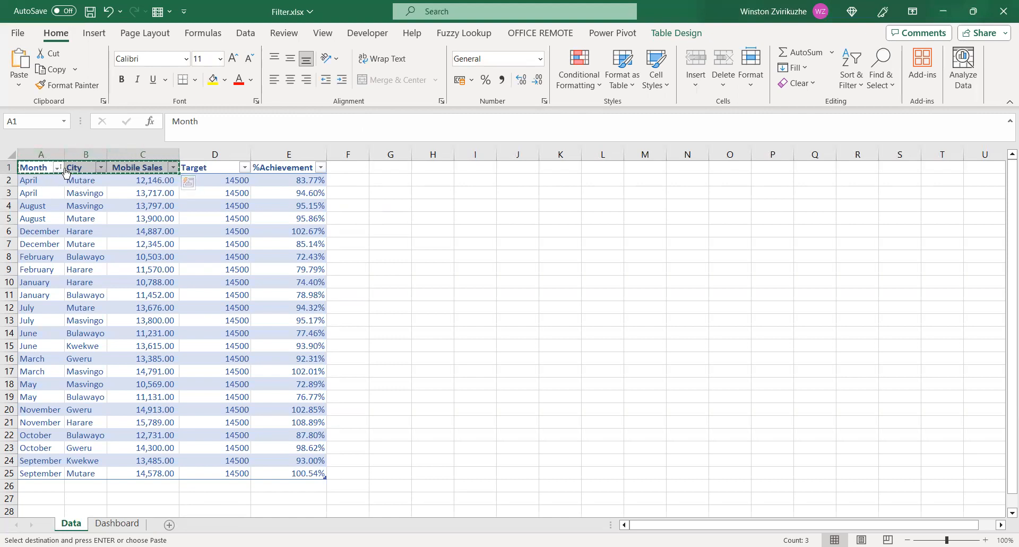
{"action": "left_click", "coordinate": [116, 523]}
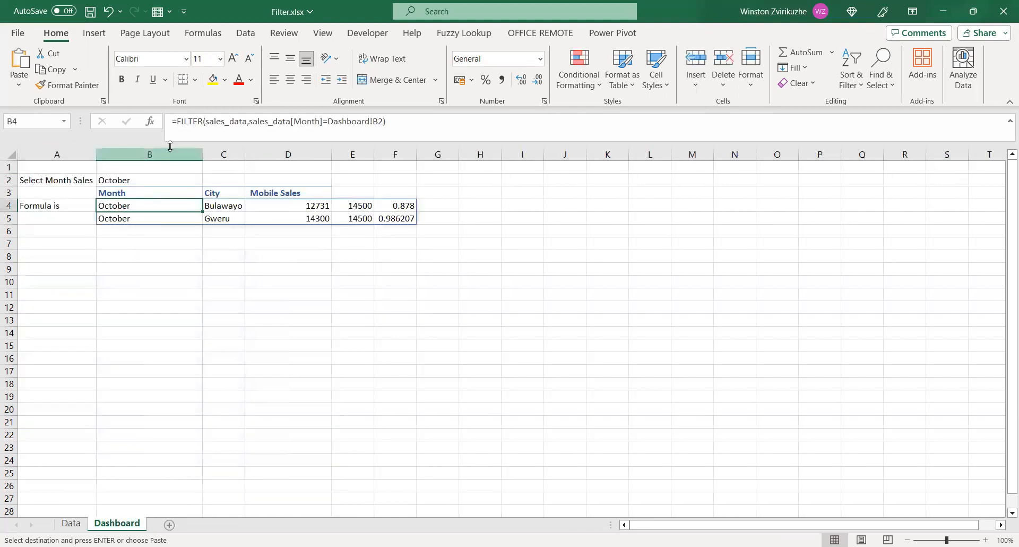
{"action": "left_click", "coordinate": [176, 121]}
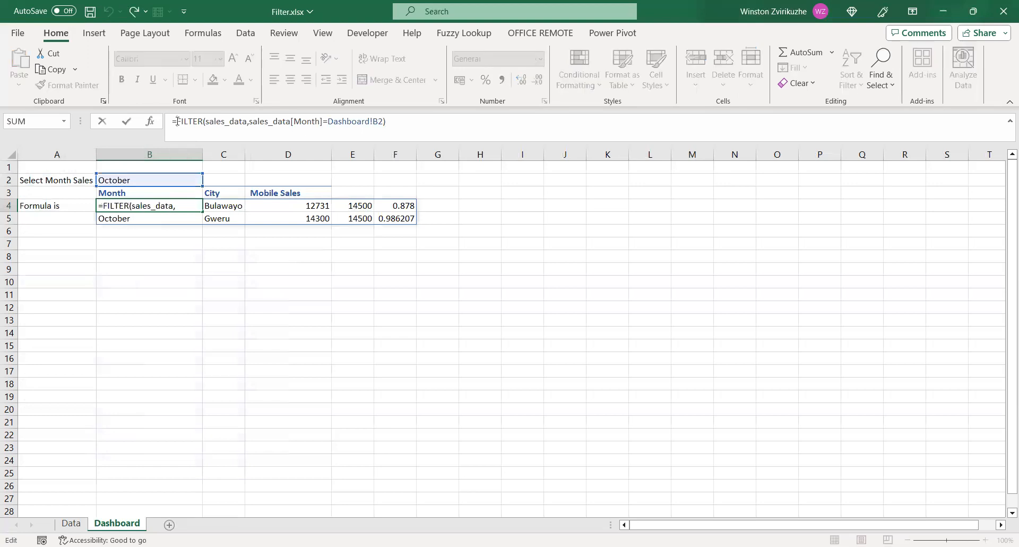
{"action": "type", "text": "C"}
{"action": "type", "text": "HOOSECOLS("}
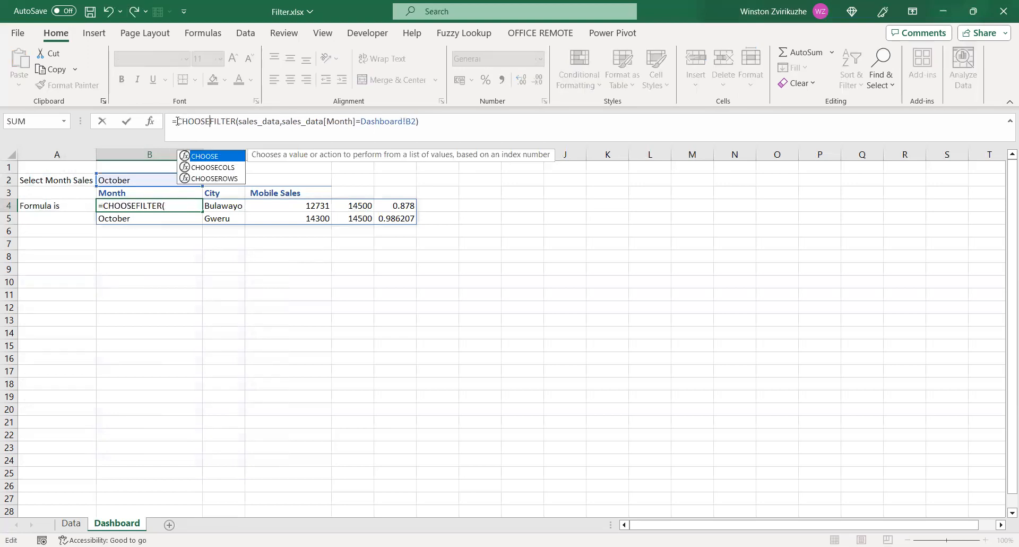
{"action": "double_click", "coordinate": [217, 168]}
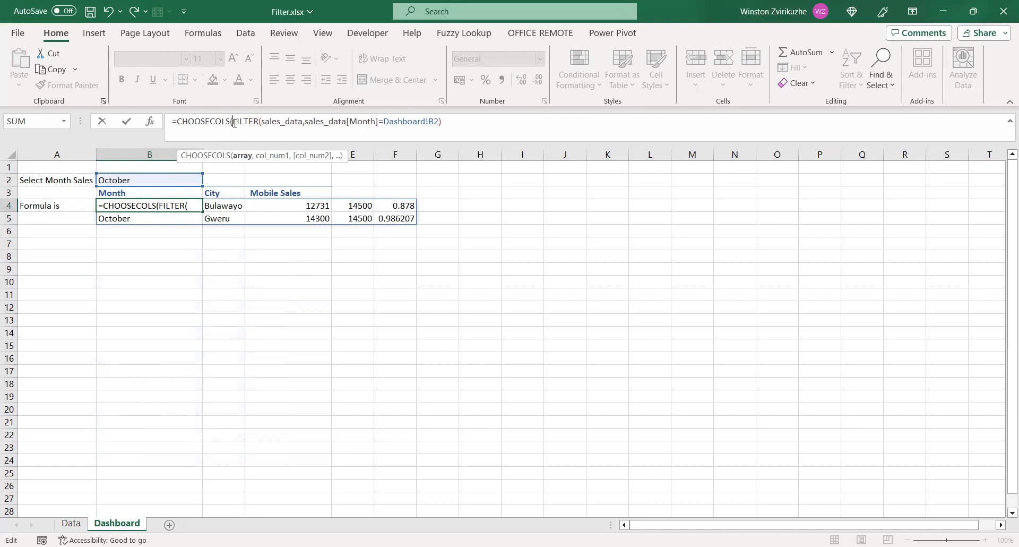
Add column numbers 1, 2 and 3 as the CHOOSECOLS arguments after the FILTER part and complete the formula
{"action": "left_click", "coordinate": [444, 120]}
{"action": "type", "text": ",1"}
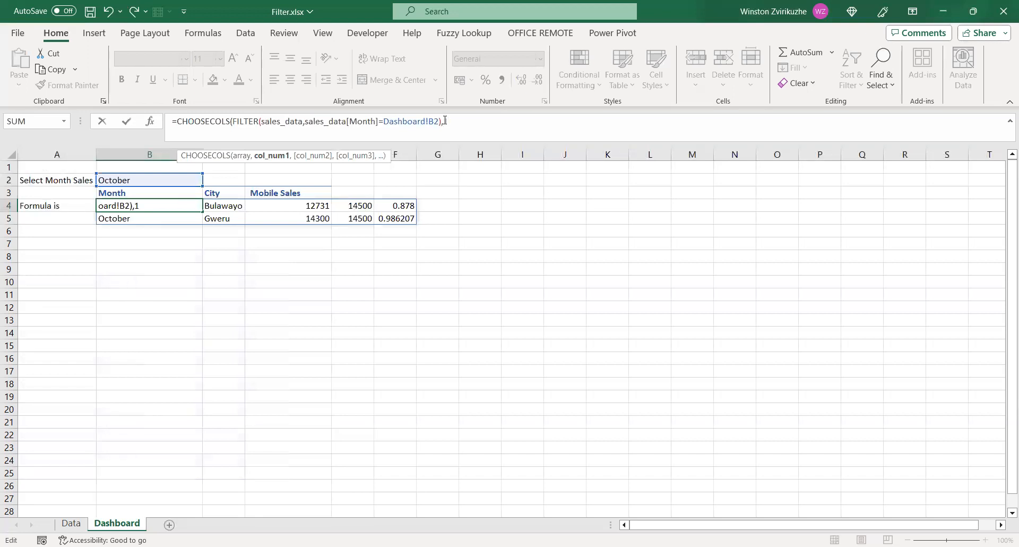
{"action": "type", "text": ",2,3"}
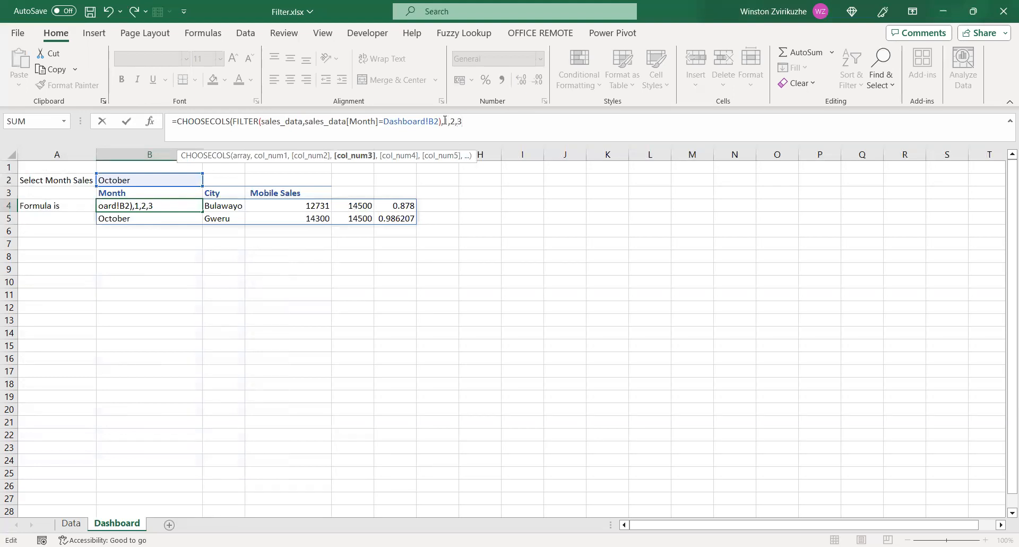
{"action": "type", "text": ")"}
{"action": "key", "text": "Return"}
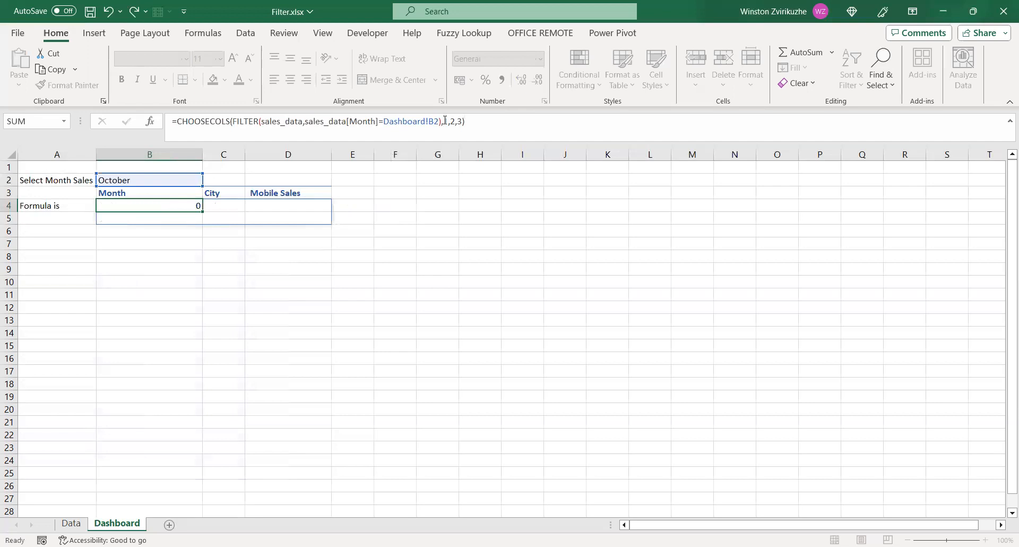
{"action": "left_click", "coordinate": [287, 269]}
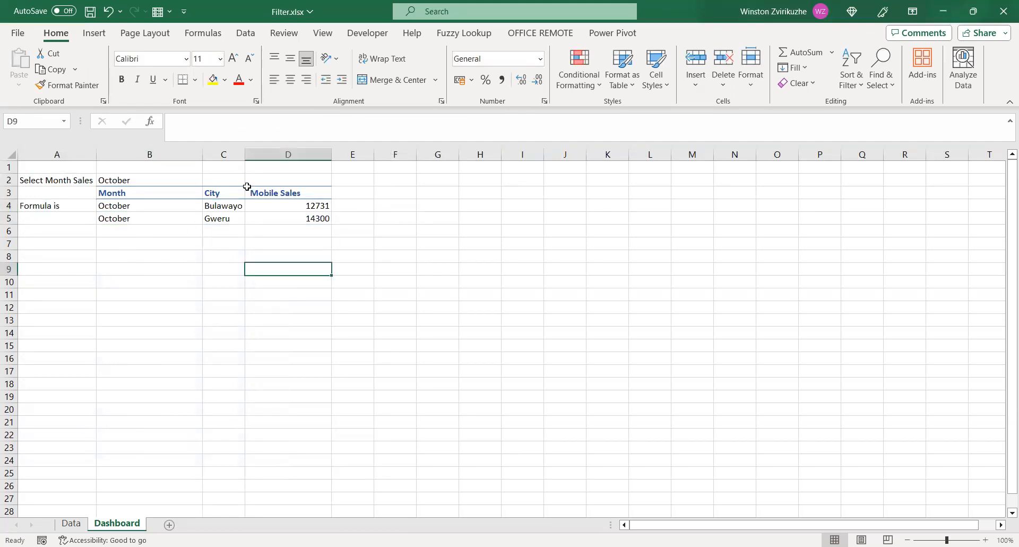
Apply the comma number style to the Mobile Sales values in cells D4:D5
{"action": "left_click", "coordinate": [117, 191]}
{"action": "key", "text": "shift+Right"}
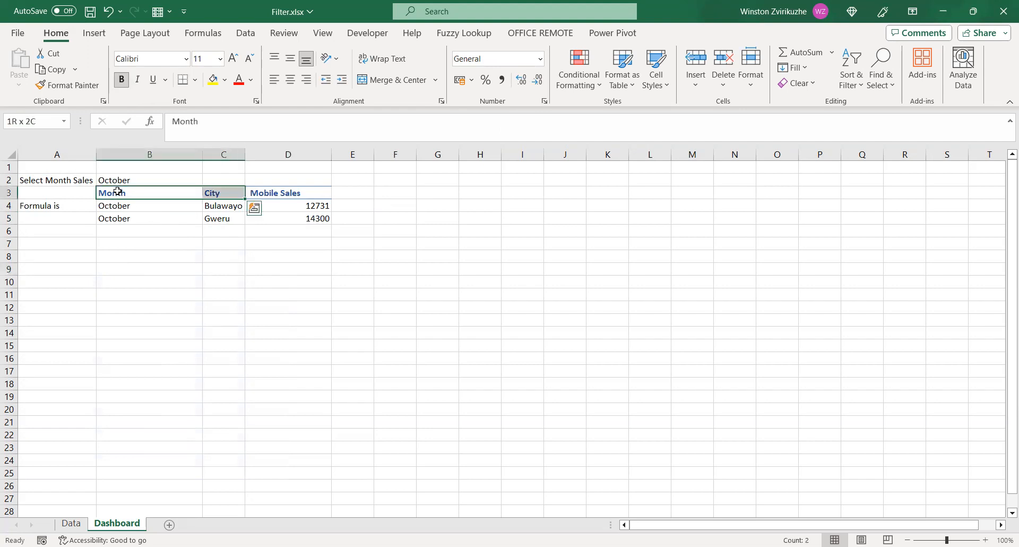
{"action": "key", "text": "shift+Right"}
{"action": "key", "text": "shift+Down"}
{"action": "key", "text": "shift+Down"}
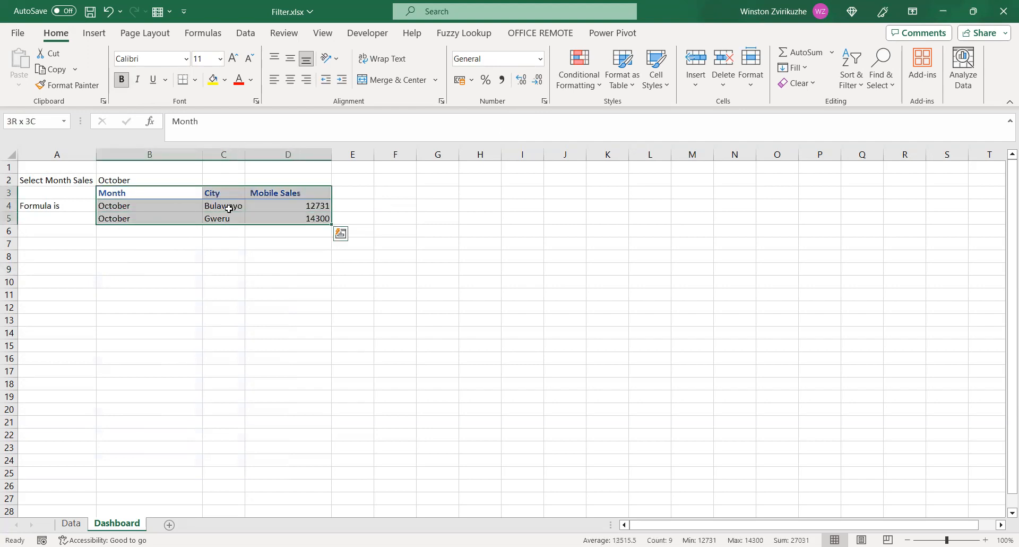
{"action": "left_click", "coordinate": [277, 207]}
{"action": "key", "text": "shift+Down"}
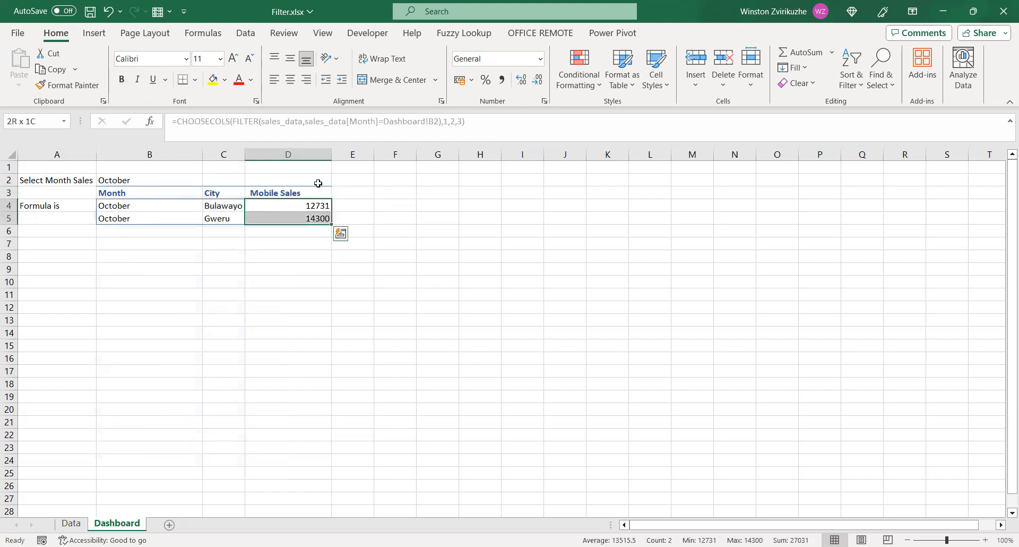
{"action": "left_click", "coordinate": [502, 80]}
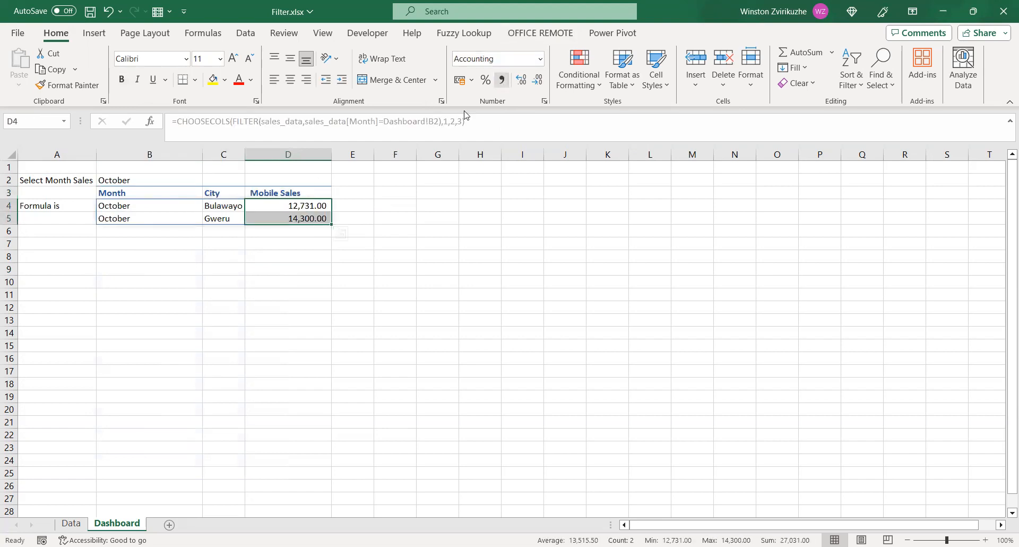
Insert a recommended clustered column chart from B3:D5 and place it beside the filtered table, starting around column E
{"action": "left_click", "coordinate": [120, 193]}
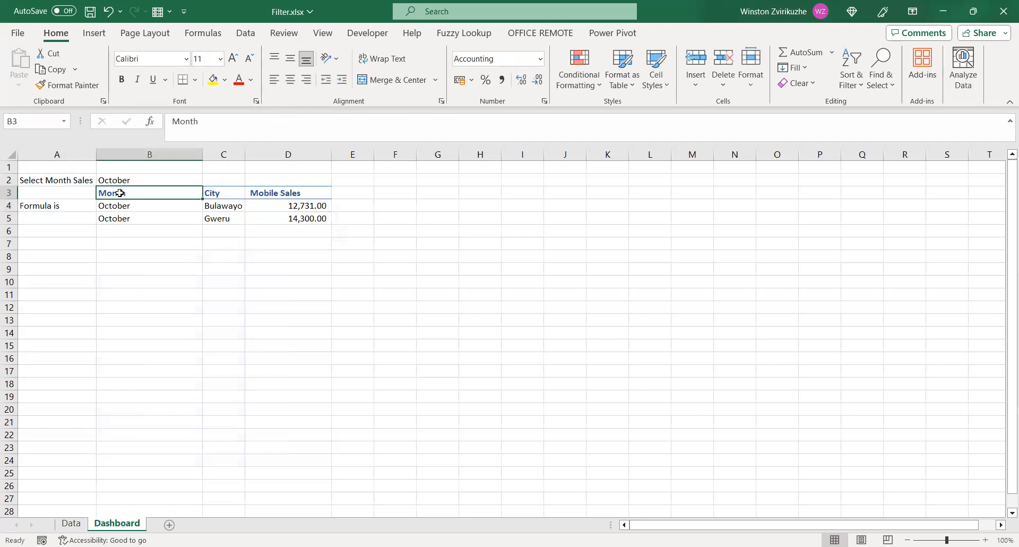
{"action": "key", "text": "shift+Right"}
{"action": "key", "text": "shift+Right"}
{"action": "key", "text": "shift+Down"}
{"action": "key", "text": "shift+Down"}
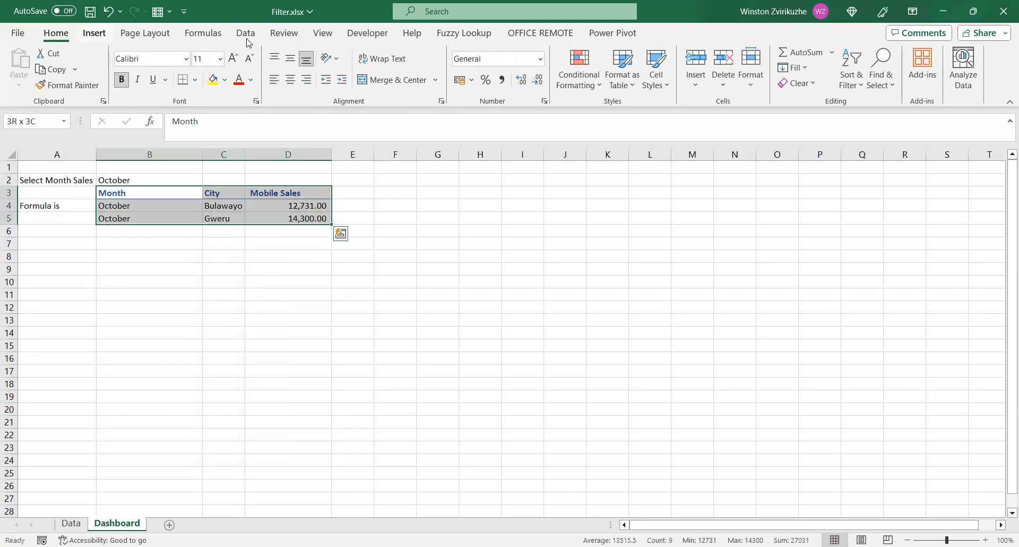
{"action": "left_click", "coordinate": [94, 34]}
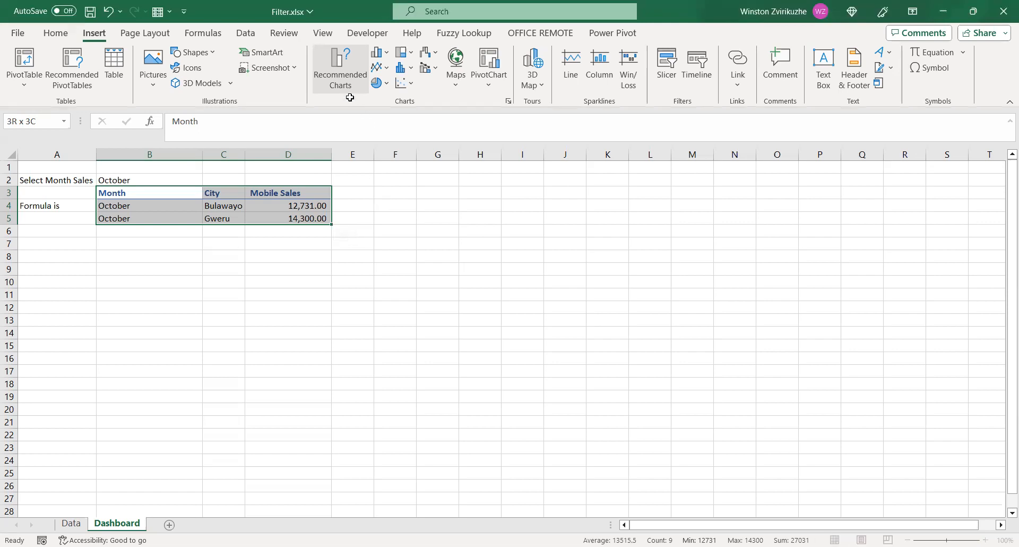
{"action": "left_click", "coordinate": [367, 155]}
{"action": "left_click", "coordinate": [634, 458]}
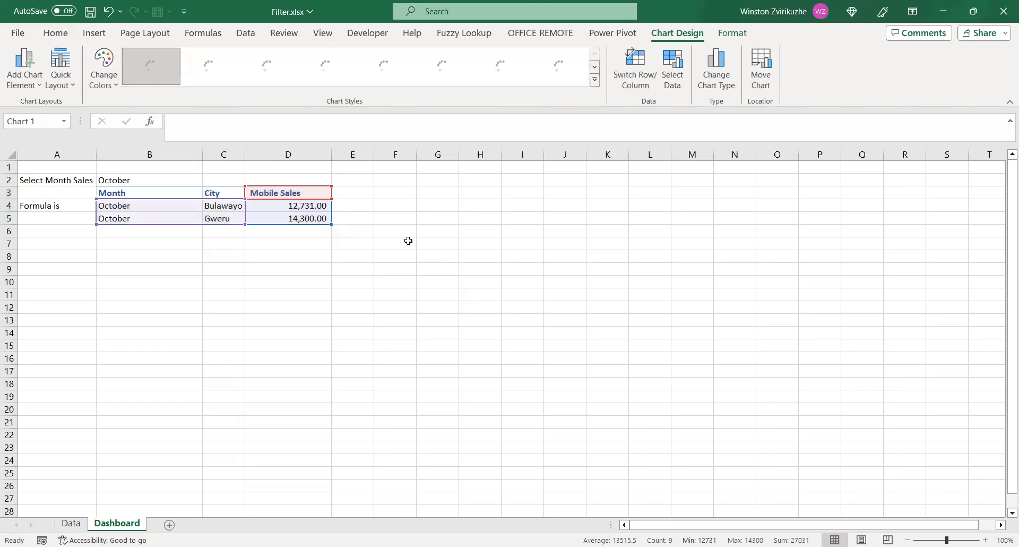
{"action": "left_click_drag", "start_coordinate": [426, 253], "coordinate": [417, 191]}
Choose January in the month dropdown in cell B2 to update the filtered table and chart
{"action": "left_click", "coordinate": [159, 181]}
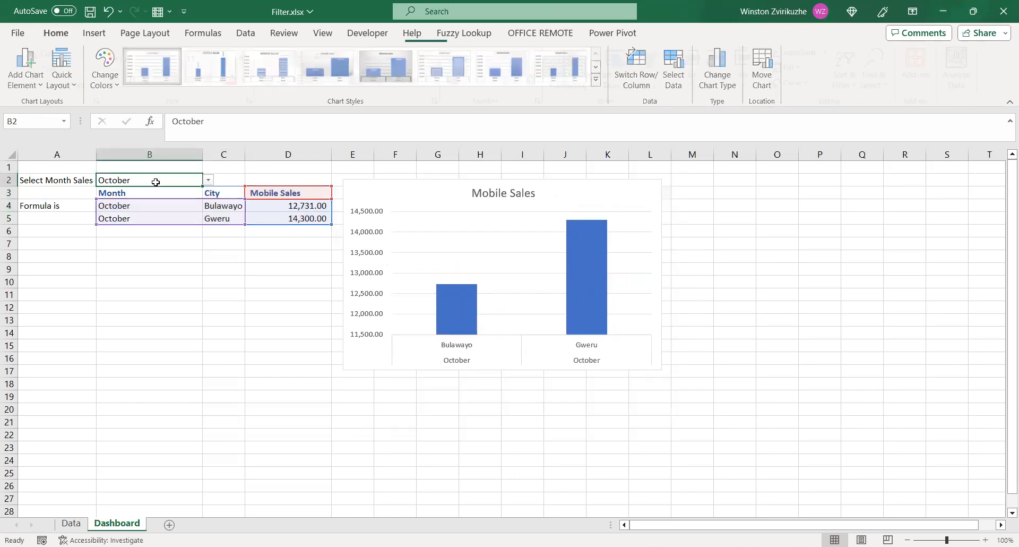
{"action": "left_click", "coordinate": [209, 181]}
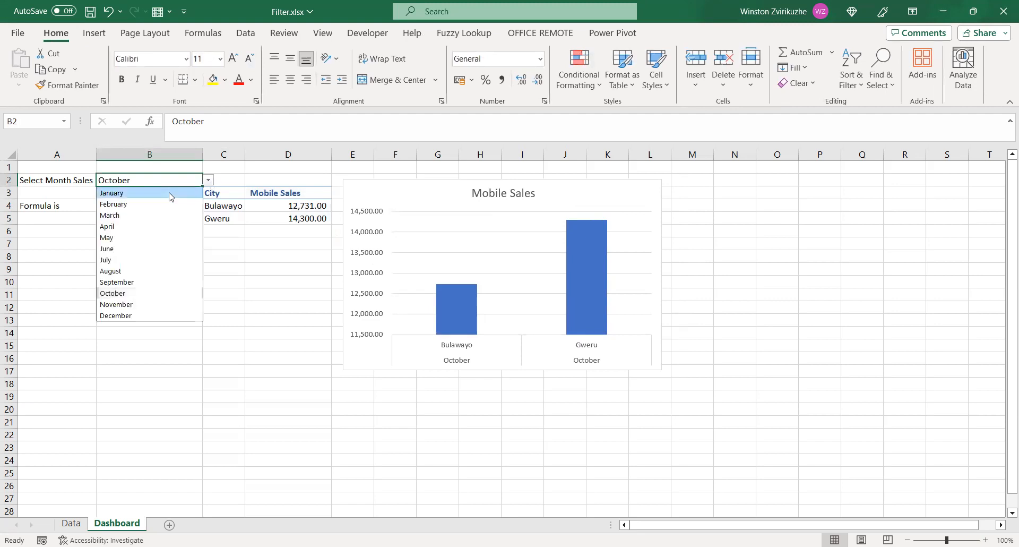
{"action": "left_click", "coordinate": [170, 192]}
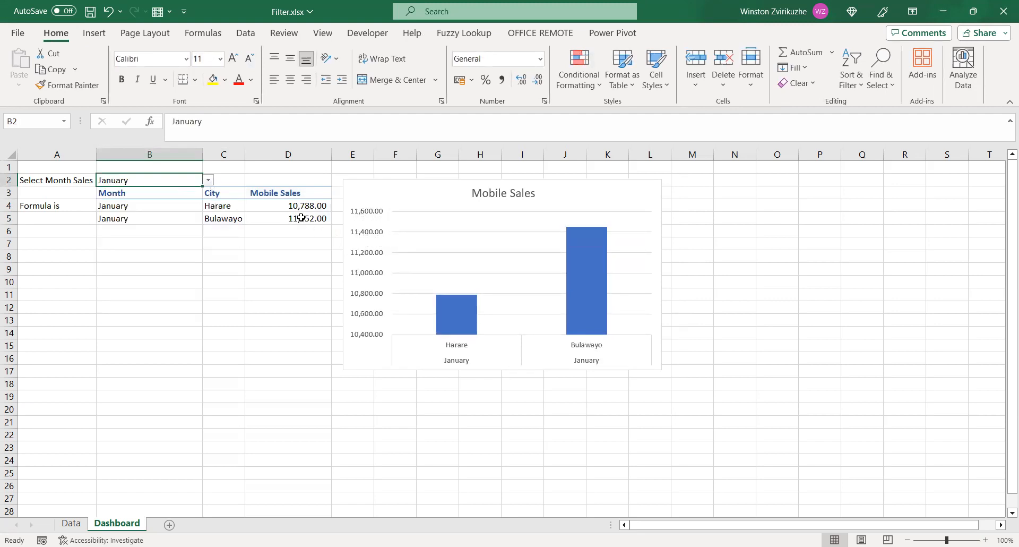
Choose March in the month dropdown in cell B2 to update the filtered table and chart
{"action": "left_click", "coordinate": [209, 181]}
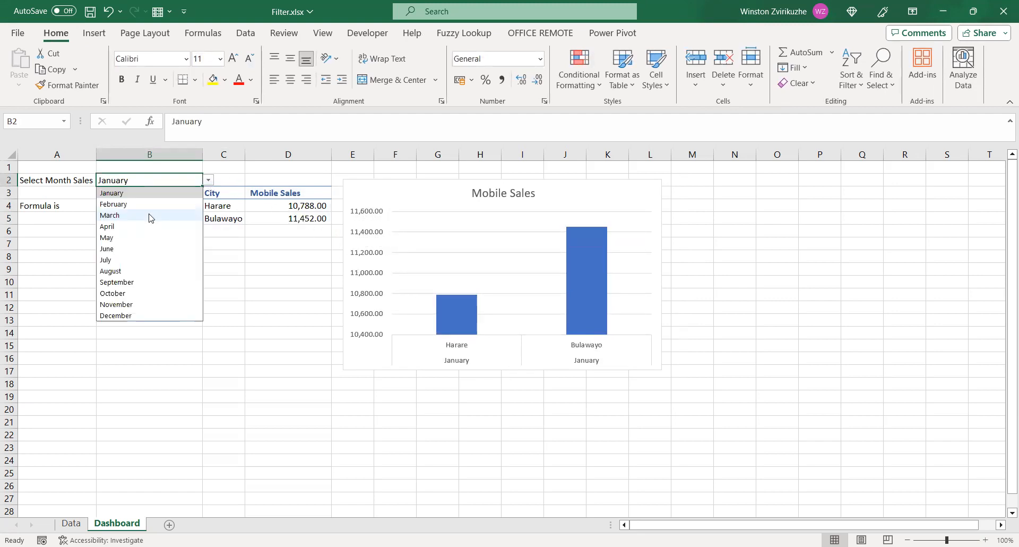
{"action": "left_click", "coordinate": [148, 214]}
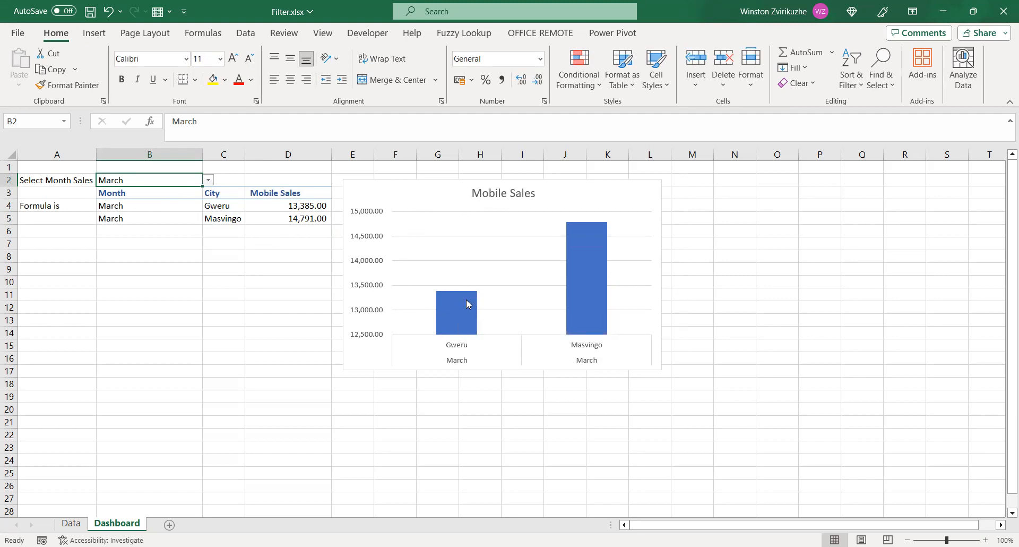
Examine the CHOOSECOLS and FILTER formula in cell B4, including its sales_data array, its month criterion from B2 and its column numbers
{"action": "left_click", "coordinate": [110, 206]}
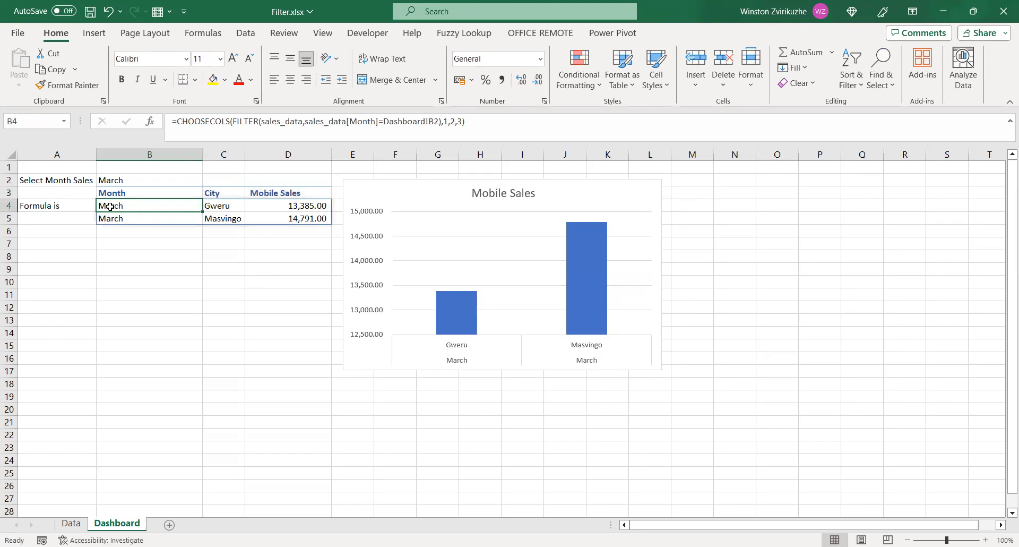
{"action": "left_click", "coordinate": [287, 123]}
{"action": "left_click", "coordinate": [287, 123]}
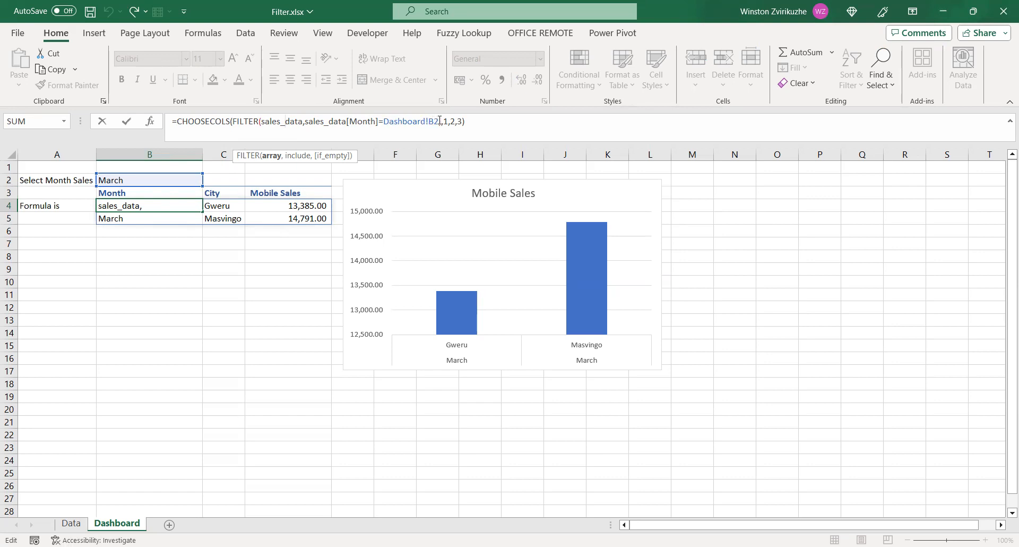
{"action": "left_click", "coordinate": [133, 180]}
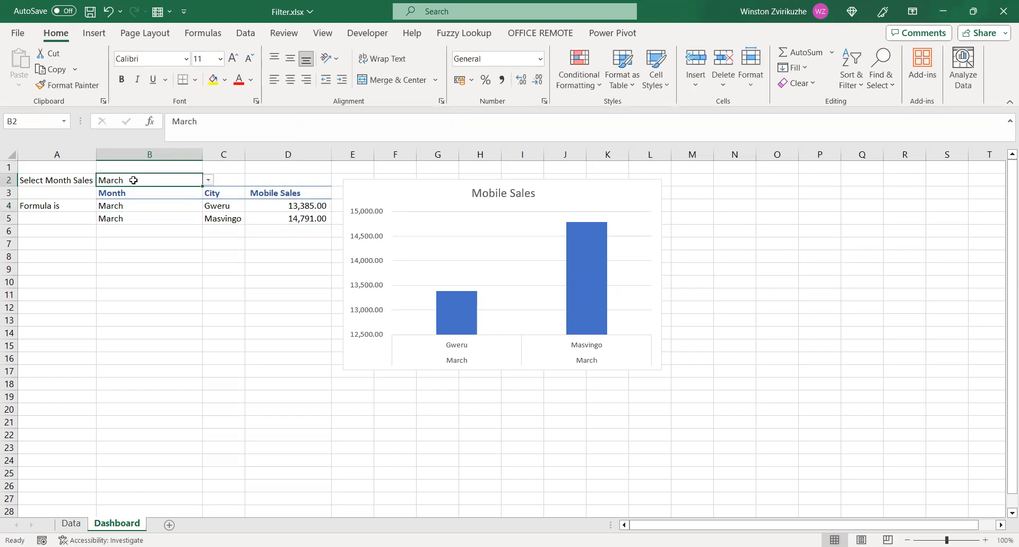
{"action": "left_click", "coordinate": [128, 207]}
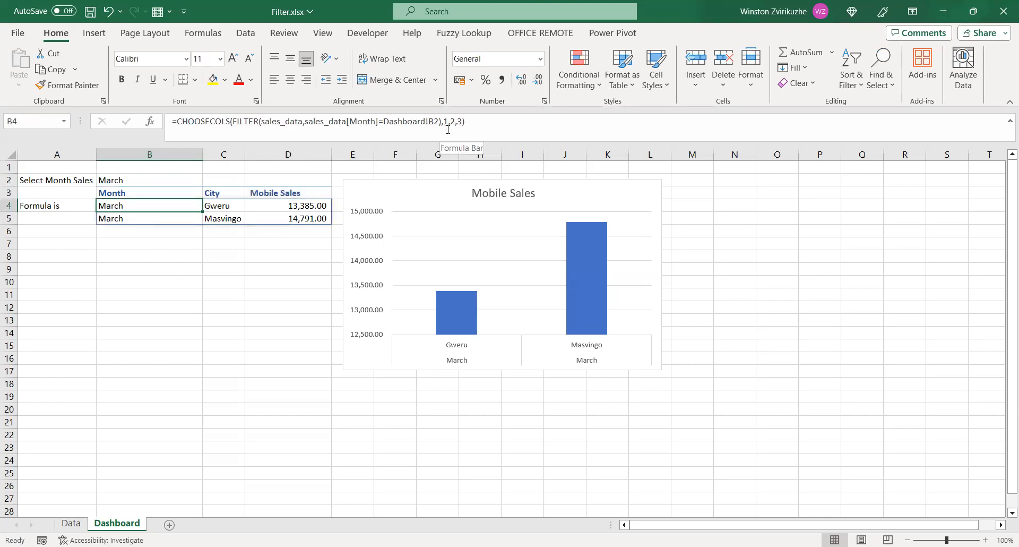